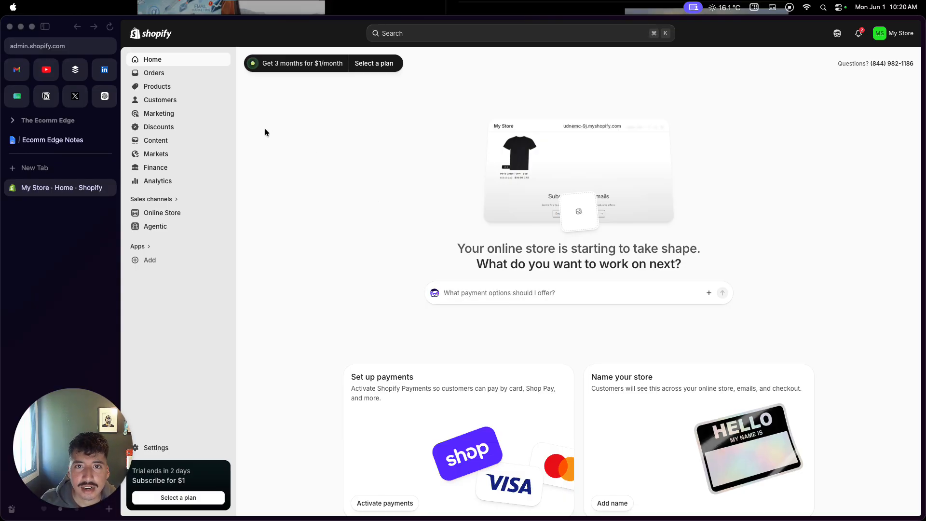
Open the store's product management page.
click(166, 89)
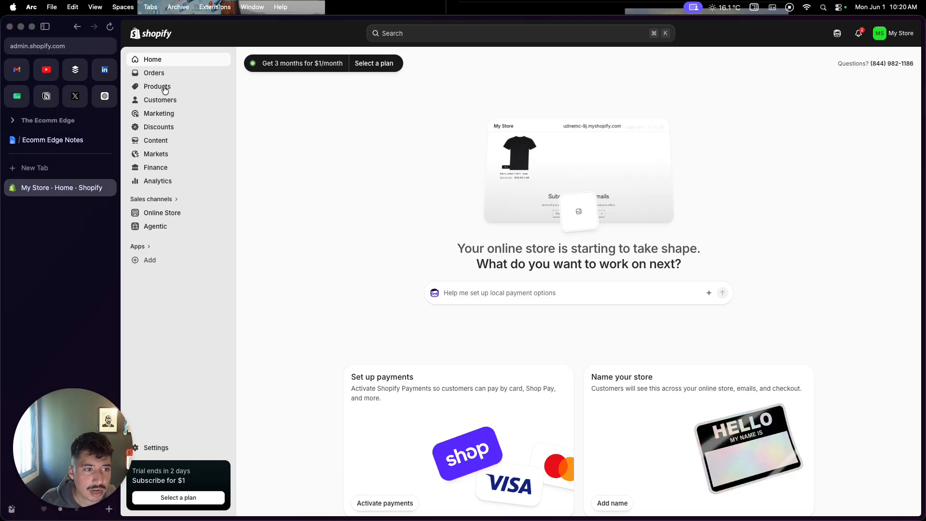
click(155, 90)
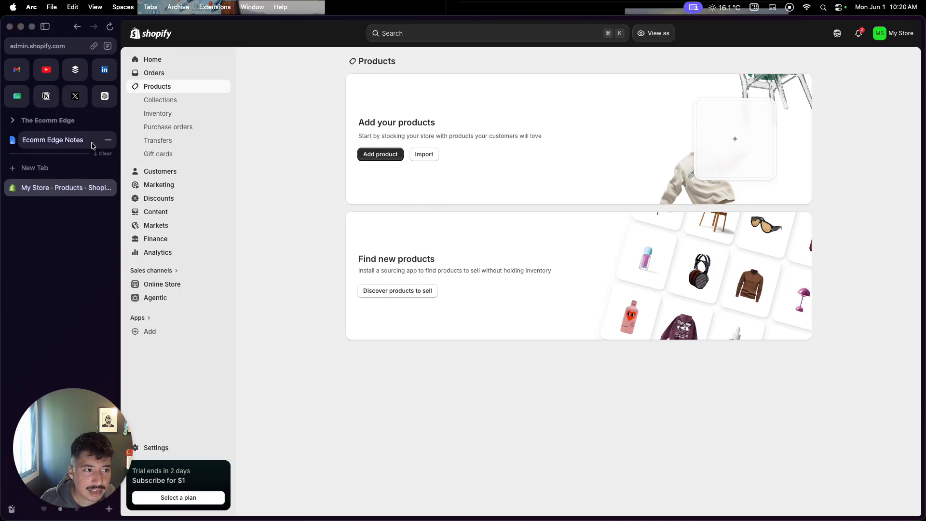
Switch to the Ecomm Edge Notes document and open its DSers dropshipping supplier link.
click(77, 141)
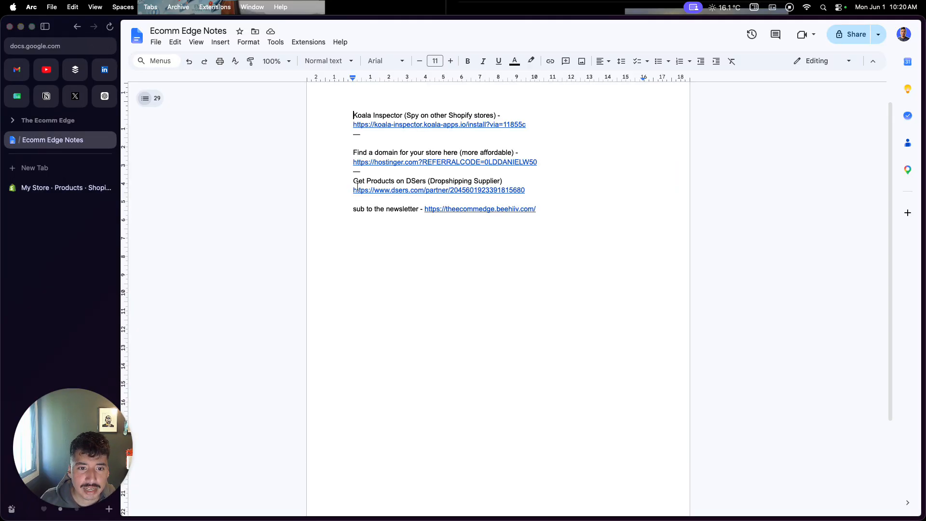
click(415, 189)
click(539, 208)
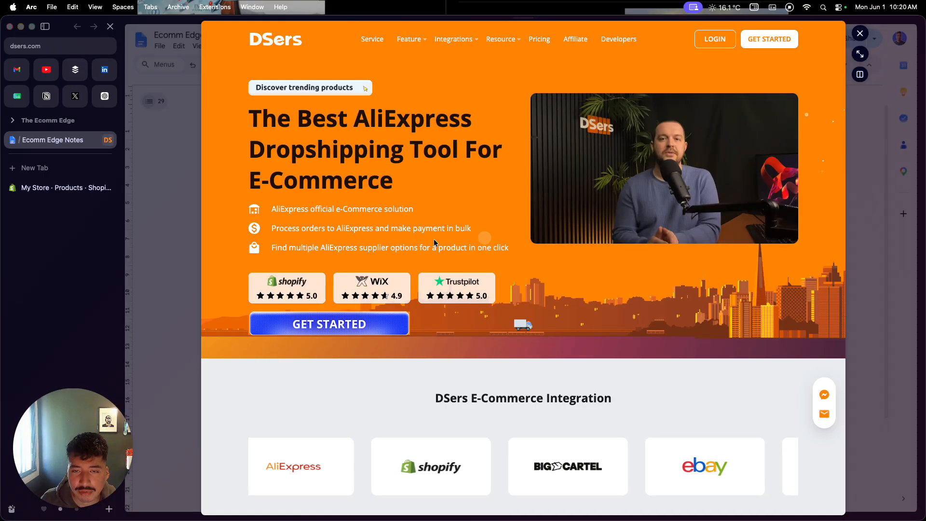
Look through the DSers homepage for its store integrations, order placement and supplier management features, and close the page preview.
scroll(434, 243, down, 5)
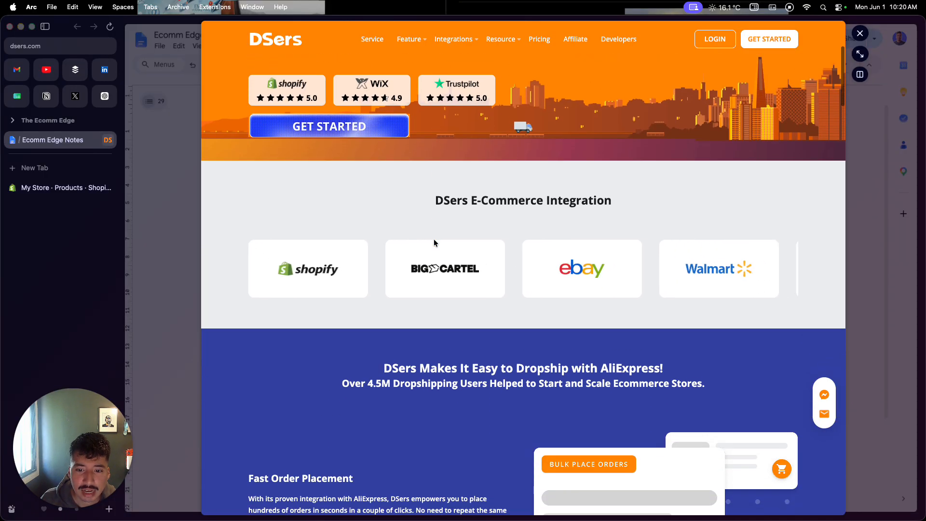
scroll(434, 242, down, 4)
scroll(434, 243, up, 4)
scroll(433, 238, up, 1)
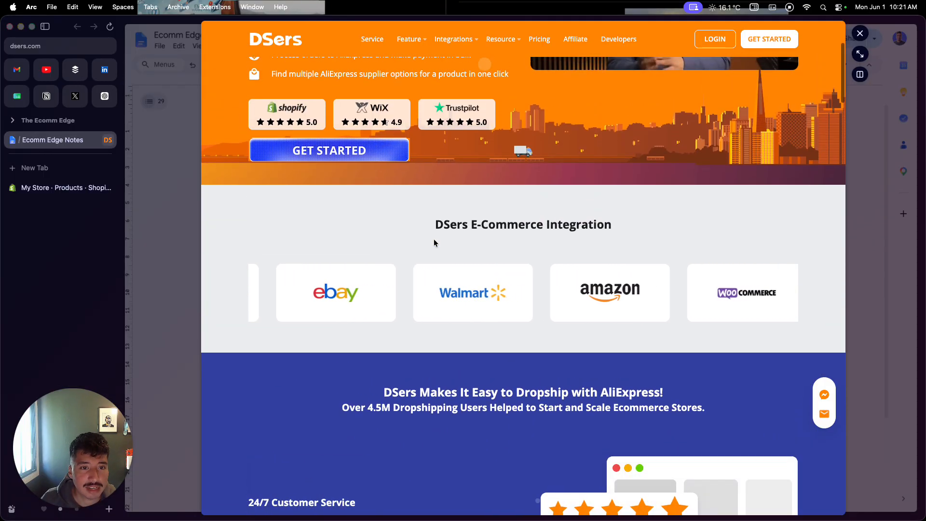
scroll(433, 239, up, 1)
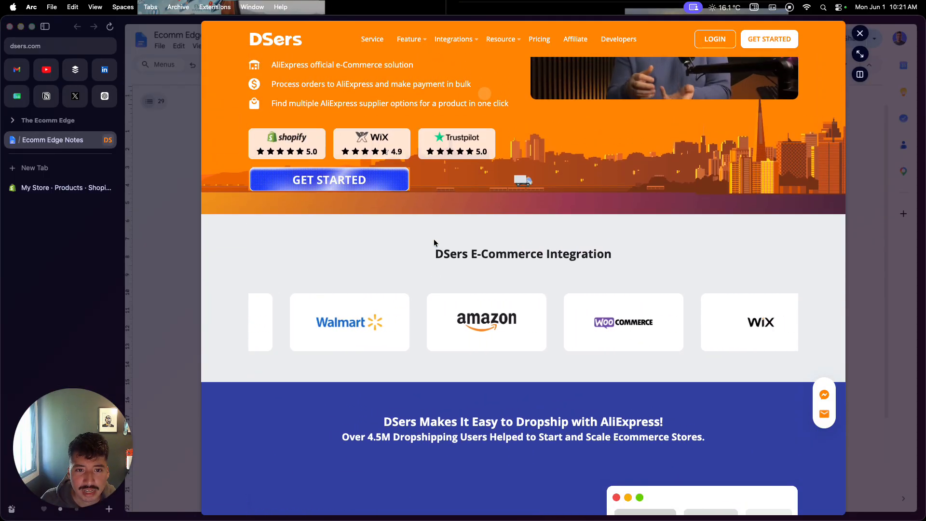
scroll(433, 238, down, 1)
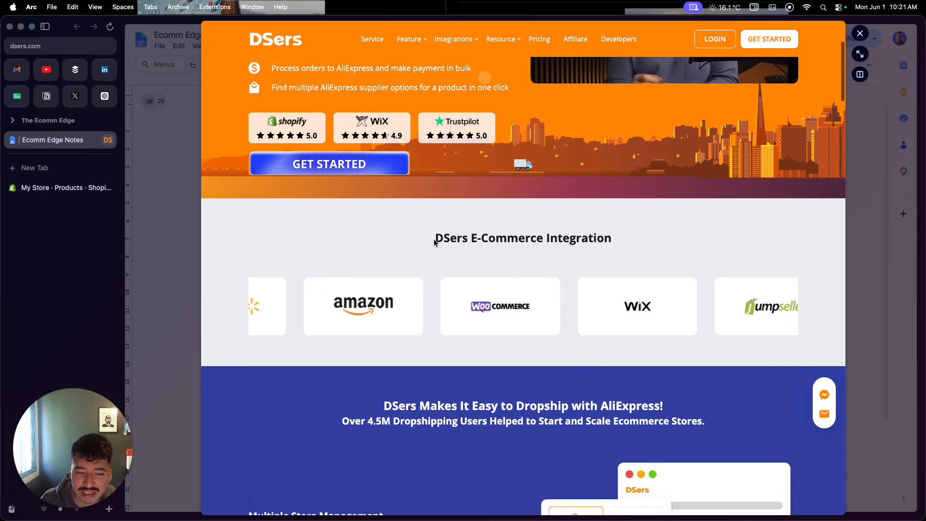
scroll(434, 241, down, 6)
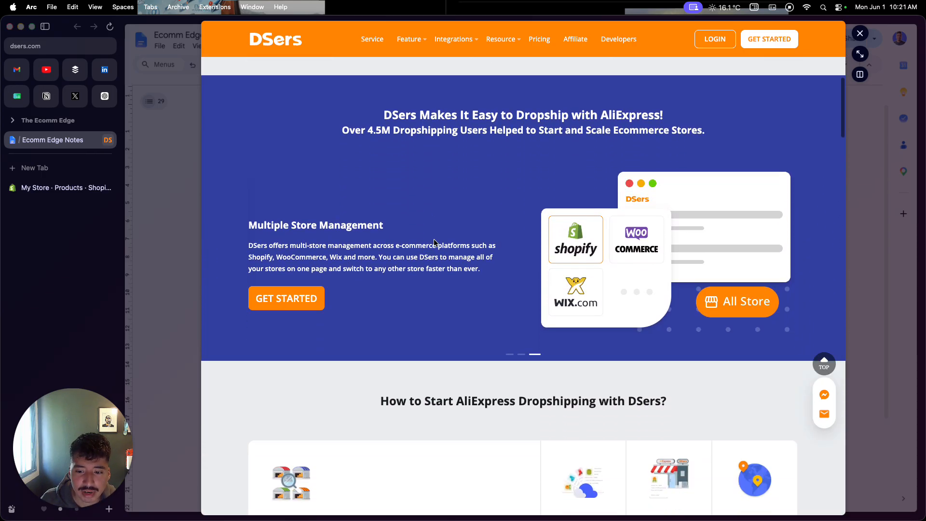
scroll(434, 241, down, 2)
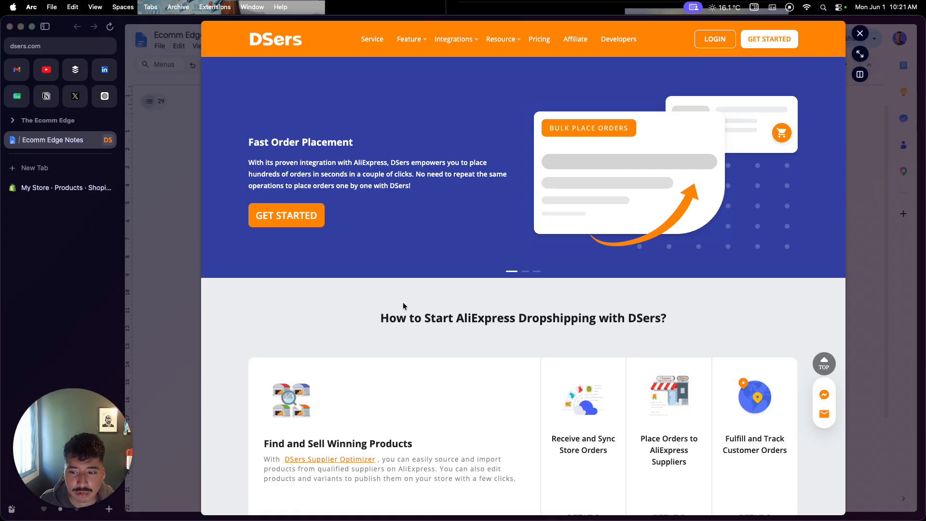
scroll(403, 302, down, 1)
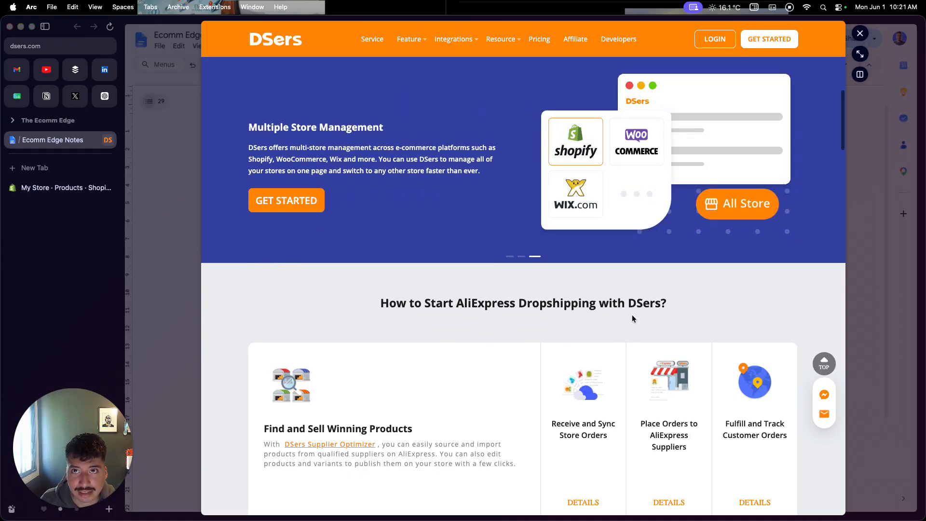
scroll(632, 318, down, 10)
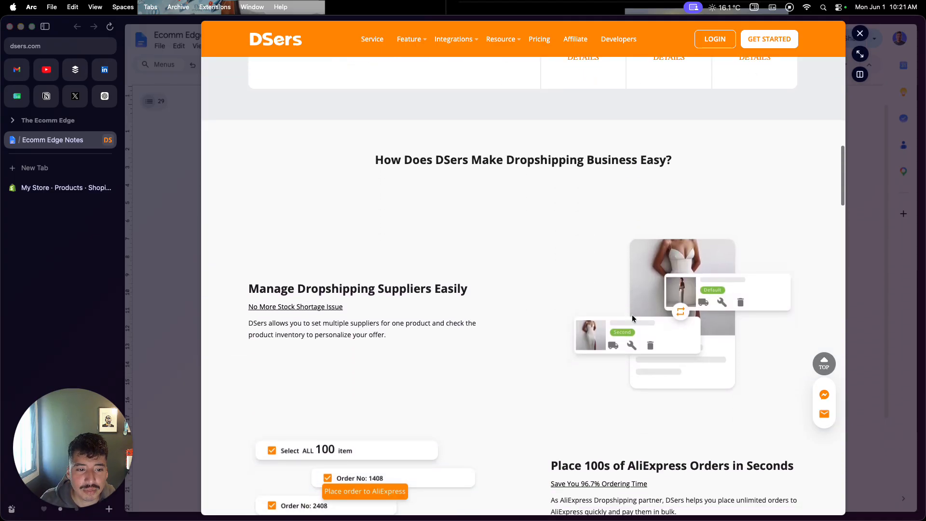
scroll(633, 318, down, 5)
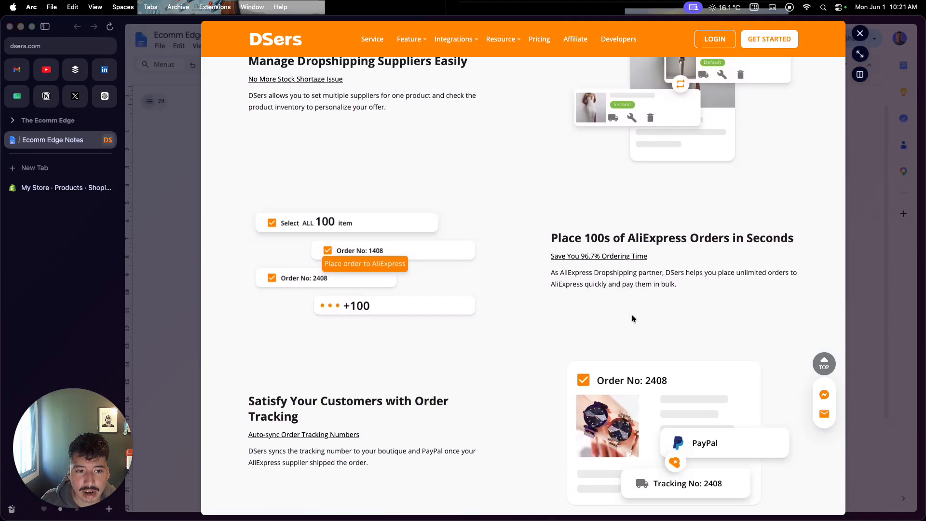
click(863, 220)
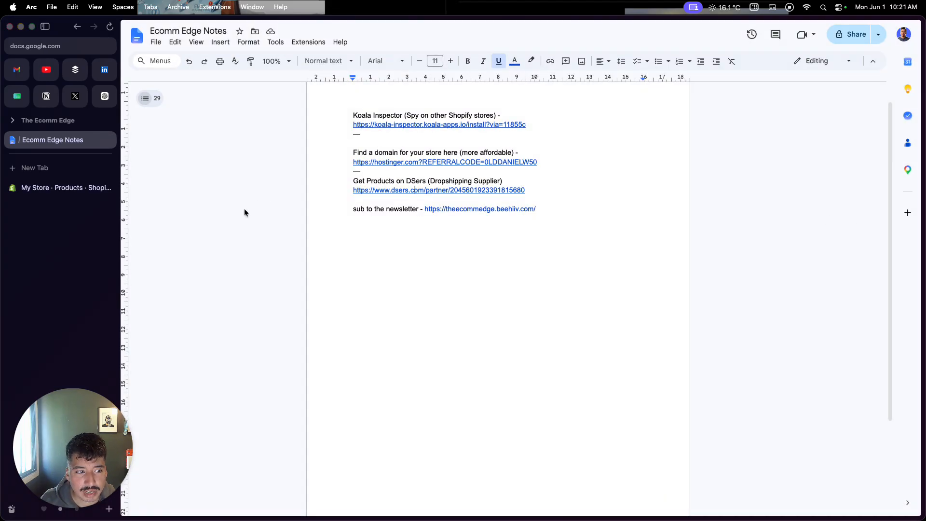
Return to the Shopify admin and start a new product titled "High Quality Black Men's T-Shirt".
click(77, 188)
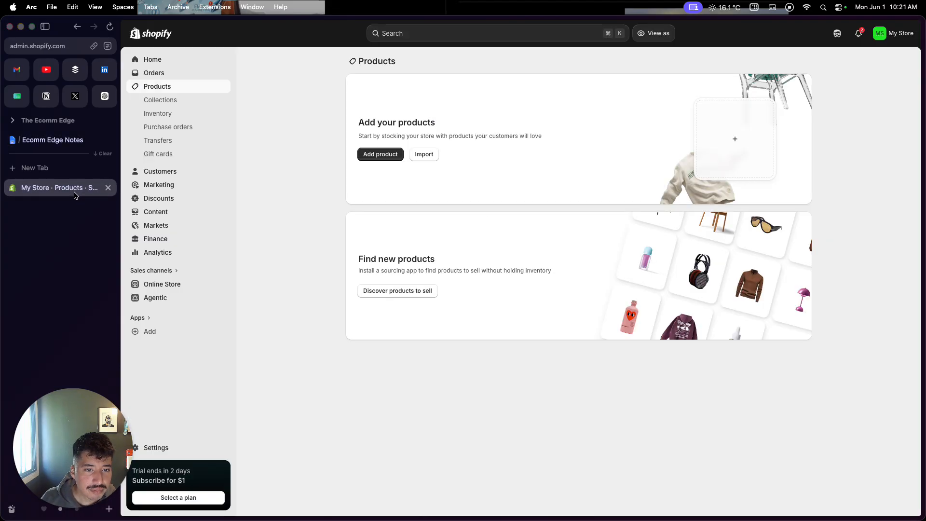
click(379, 155)
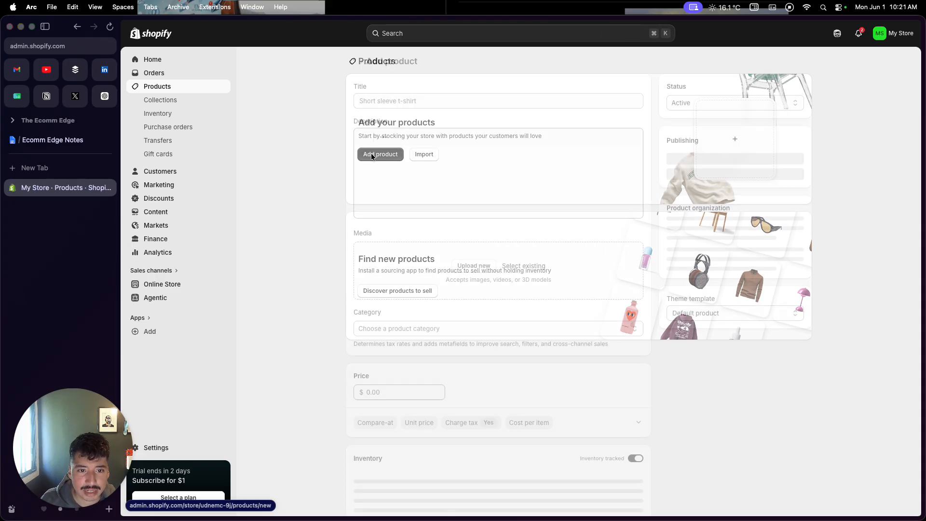
click(418, 102)
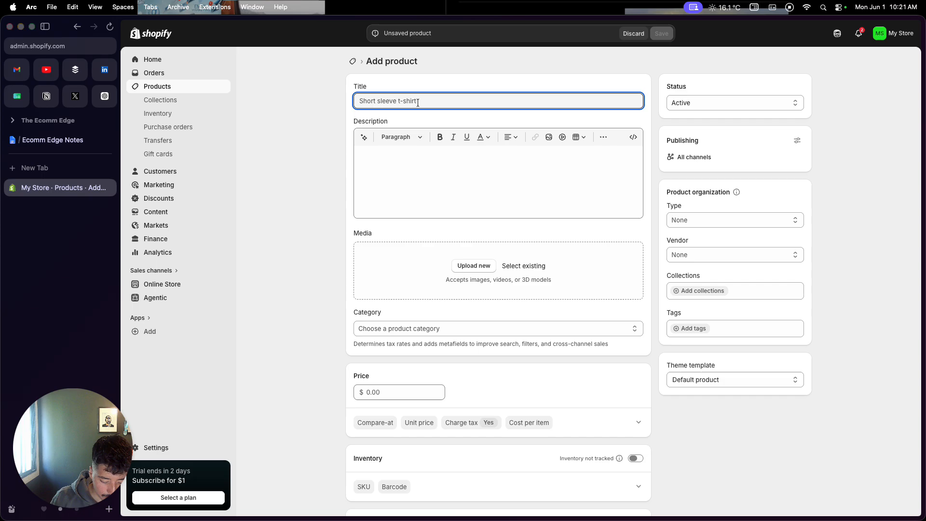
text(High Quality Black )
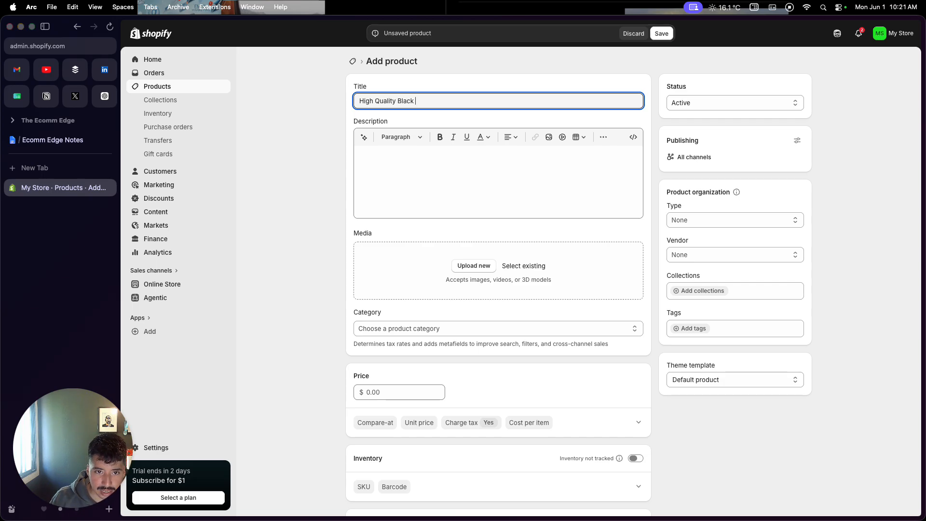
text(Men's T)
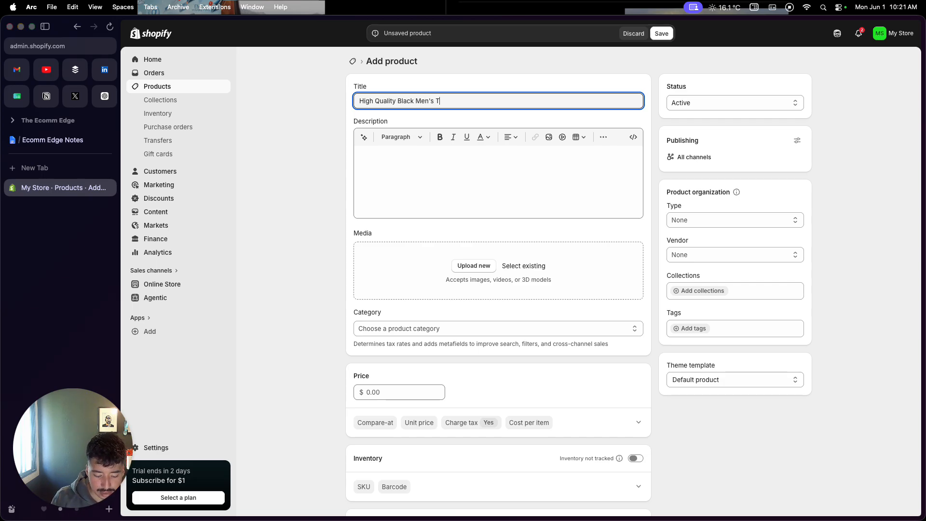
text(-Shirt)
Generate the product description with the AI text generator, using the product title as the prompt.
click(410, 166)
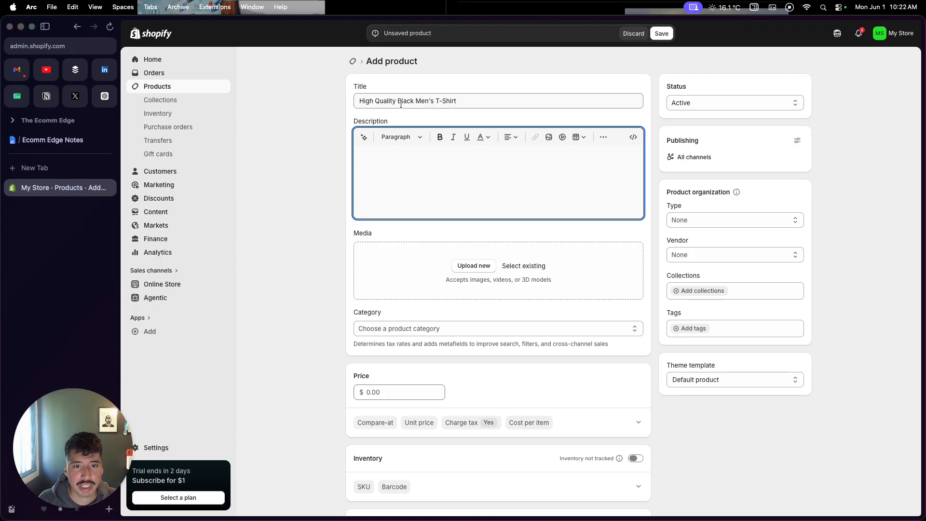
triple_click(400, 104)
key(super+c)
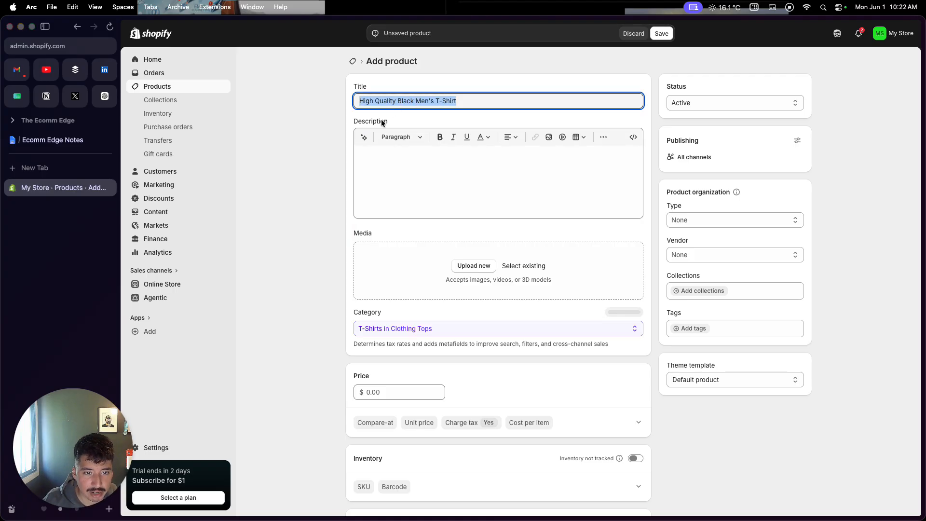
click(363, 138)
key(super+v)
key(Return)
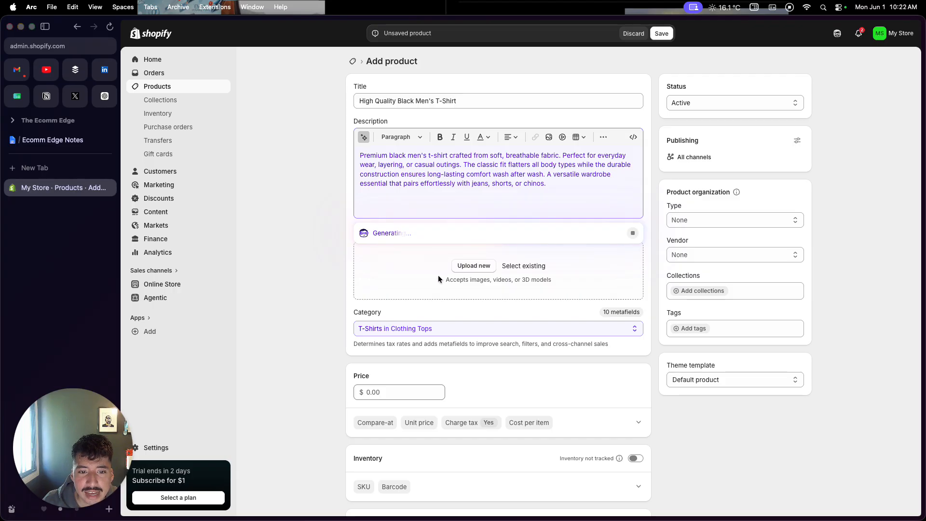
Upload the black t-shirt image "CleanShot 2026-05-25 at 12.17.45" from the products folder as the product's media.
click(471, 268)
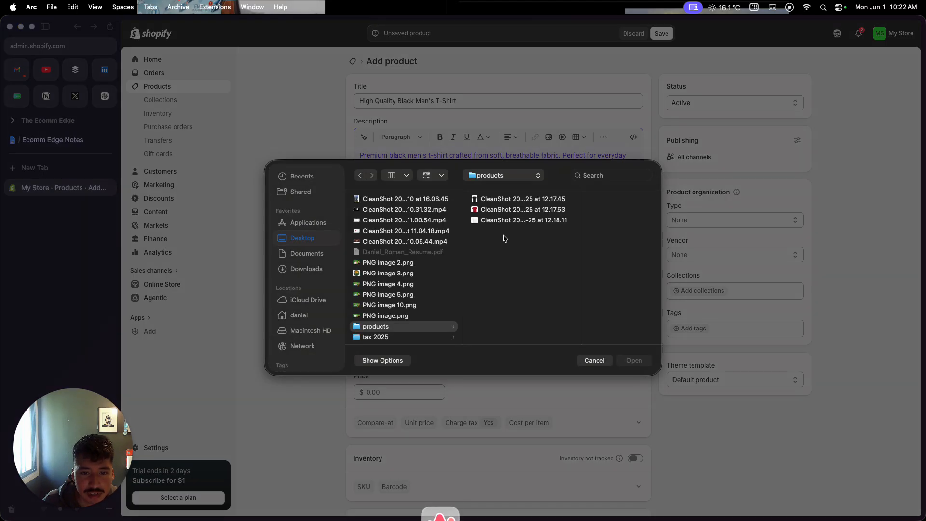
click(512, 203)
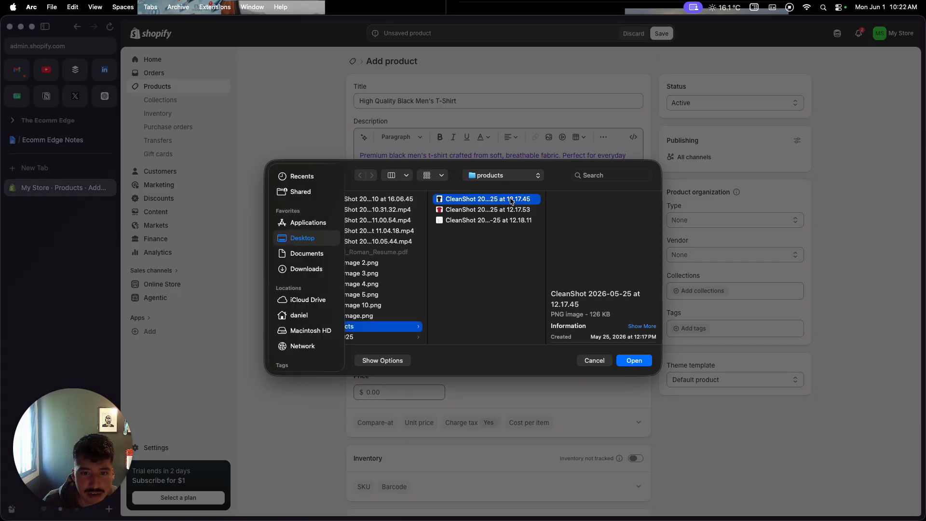
click(633, 361)
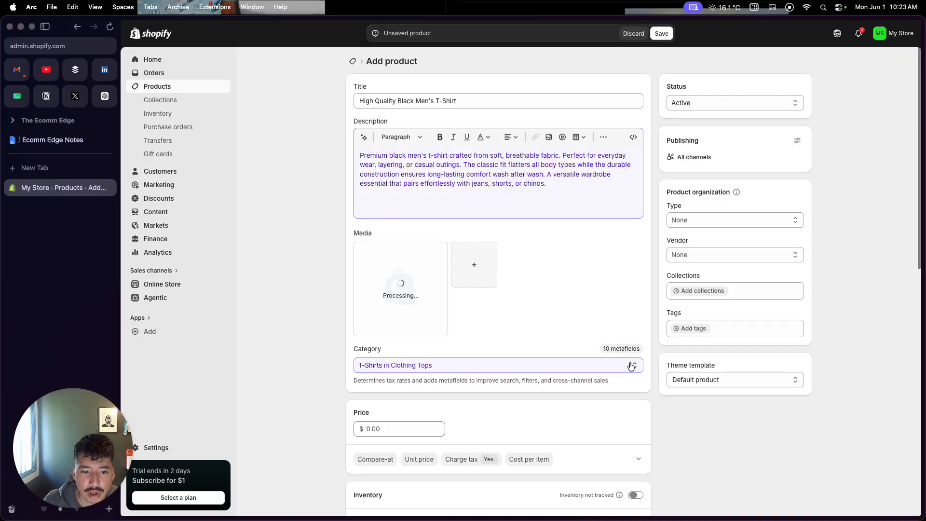
Set the product's price to $45.00.
scroll(630, 366, down, 3)
click(416, 332)
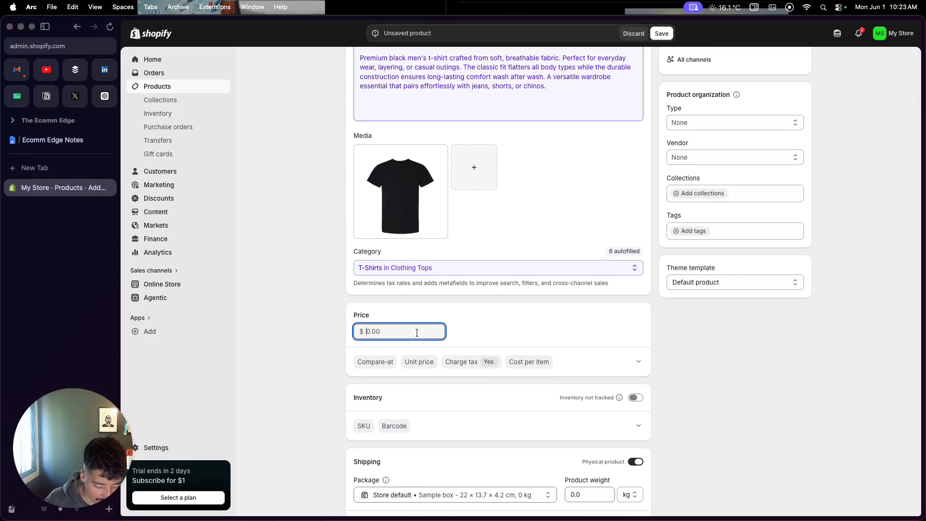
text(45)
click(307, 310)
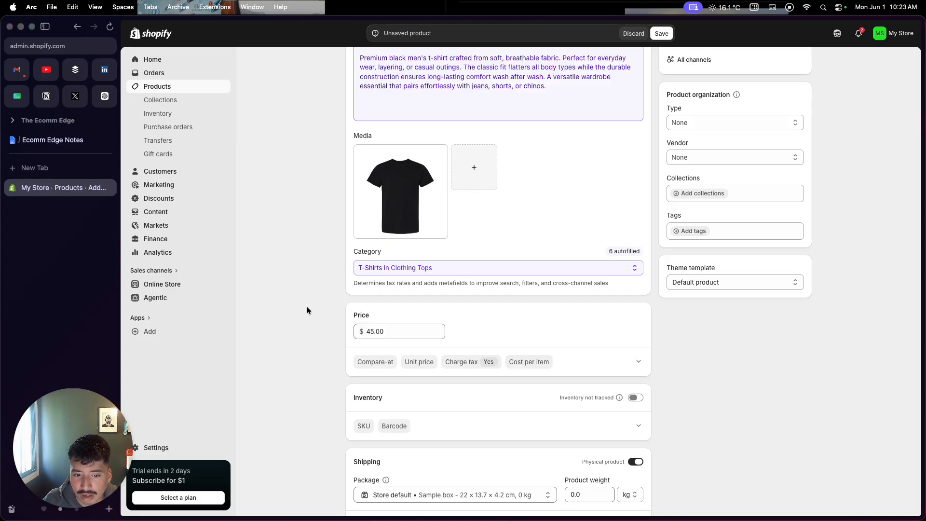
Turn on inventory tracking for the product and set the shop location's quantity to 30.
scroll(307, 310, down, 5)
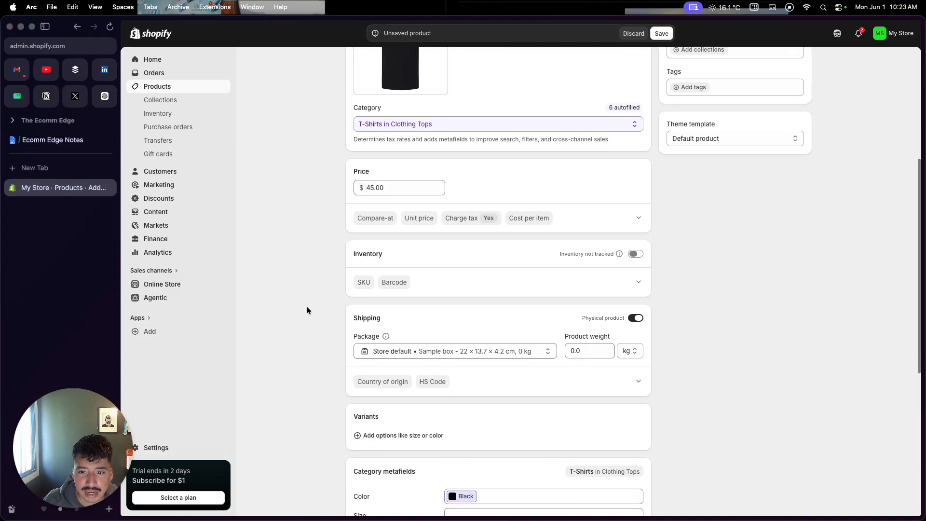
scroll(307, 310, down, 2)
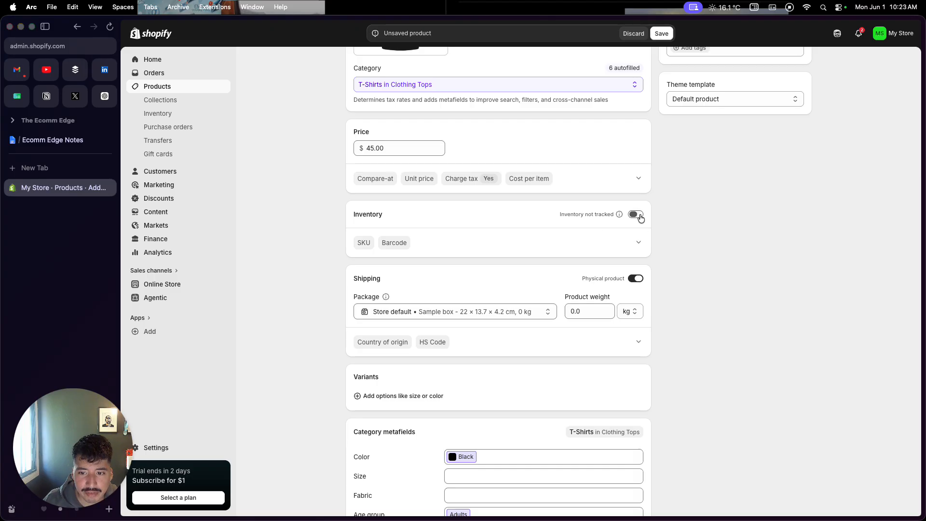
click(635, 214)
click(606, 255)
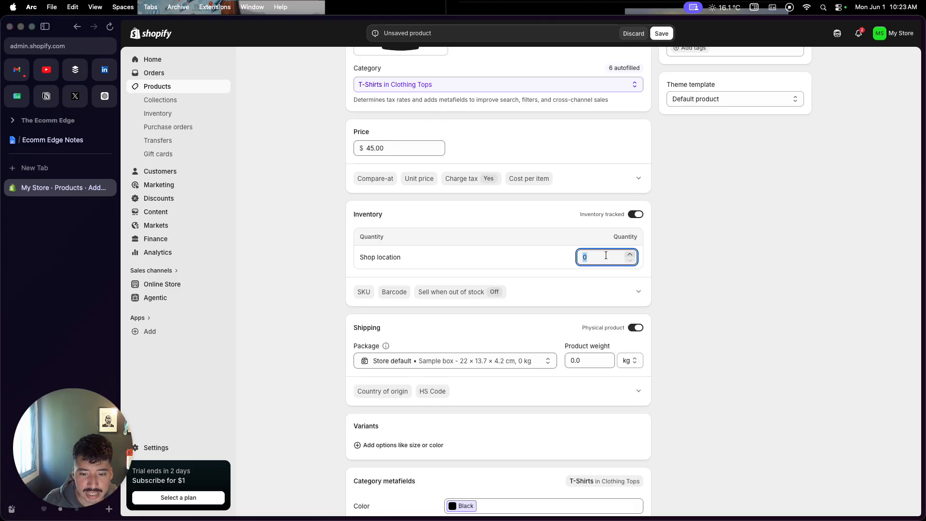
text(30)
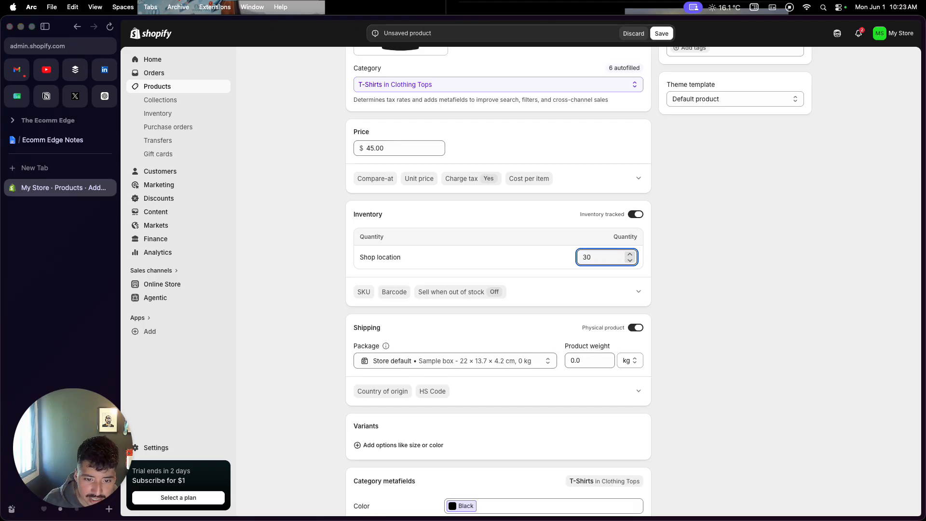
Add a Size option to the product's variants with the values S, M, L and XL.
scroll(541, 335, down, 3)
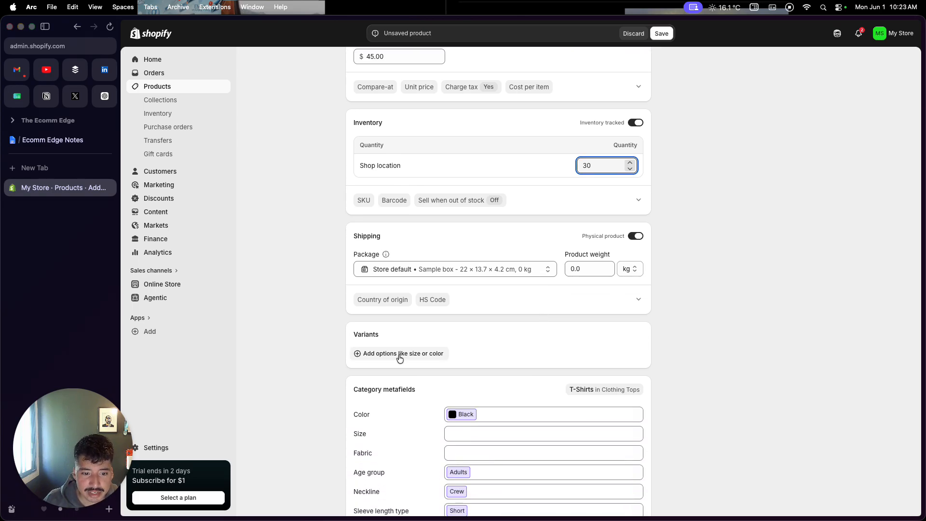
click(399, 354)
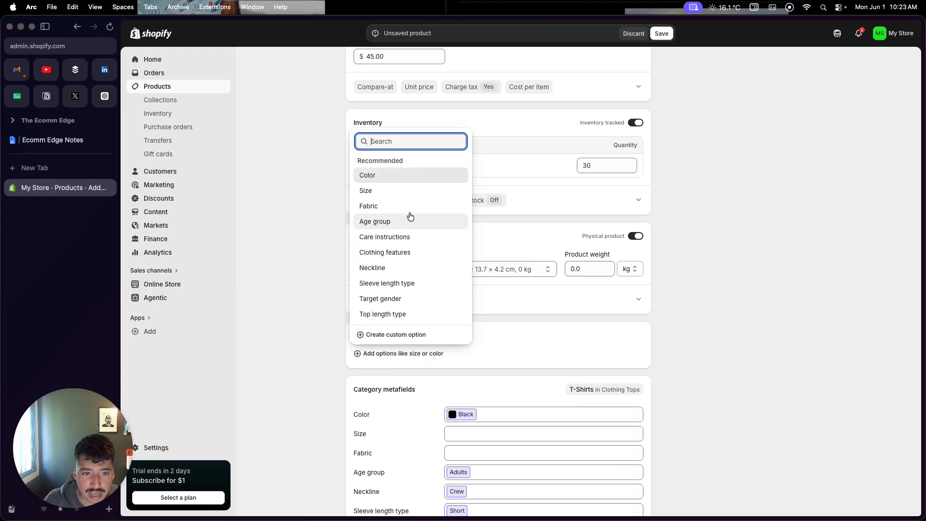
click(411, 193)
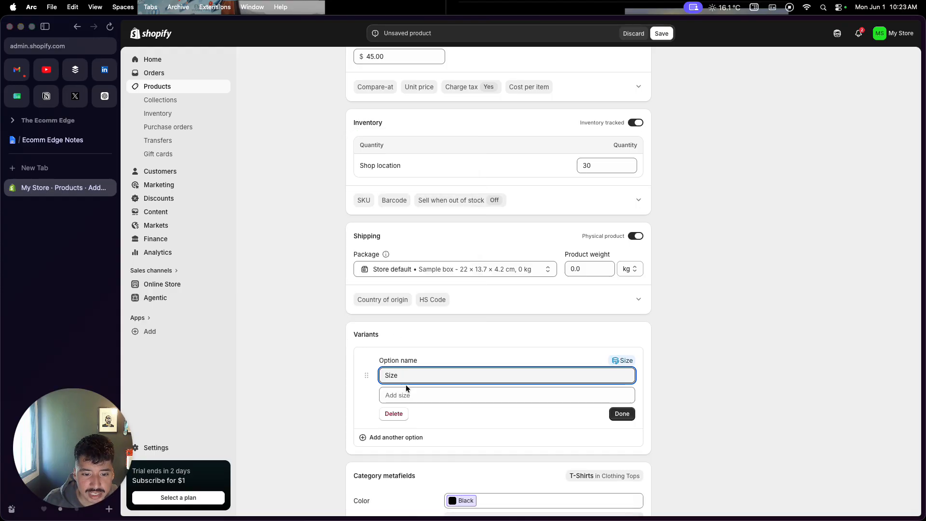
click(405, 399)
click(390, 250)
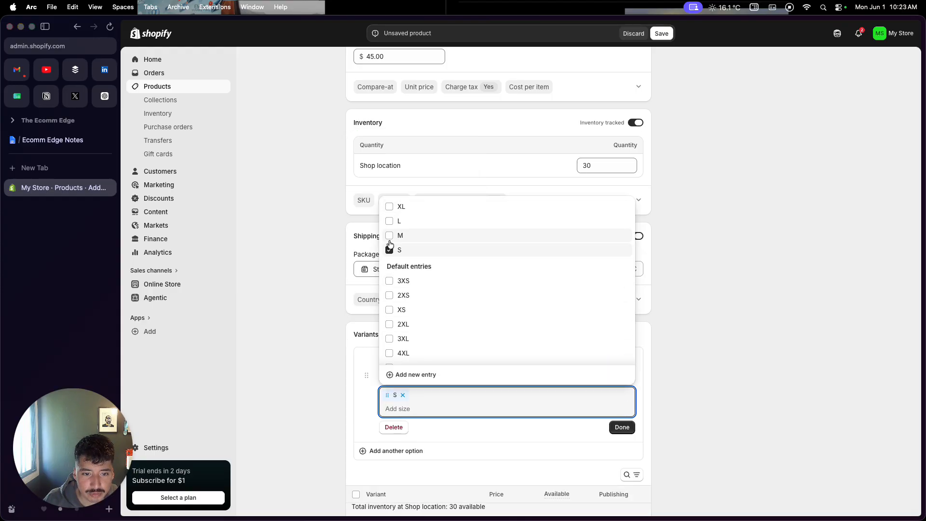
click(389, 236)
click(389, 221)
click(389, 207)
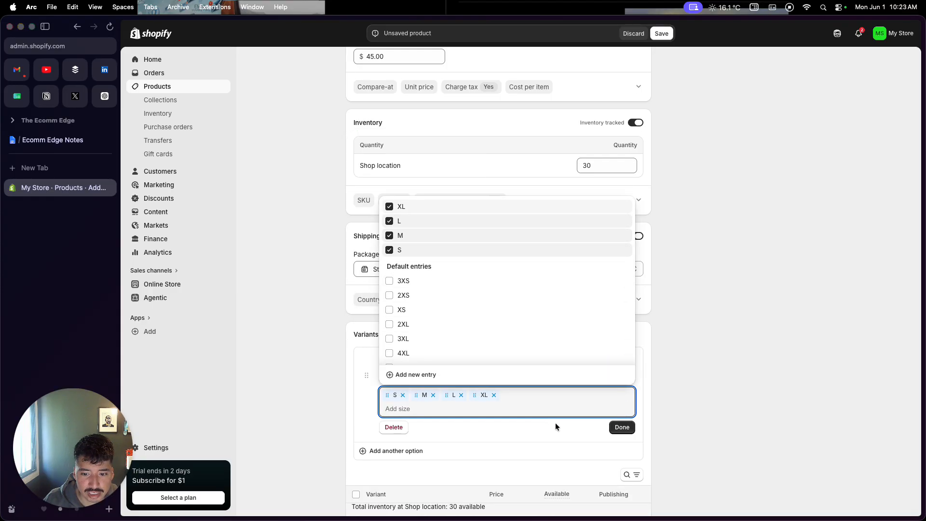
click(621, 427)
Set the available quantity to 5 for the S, M and L variants and to 10 for XL.
scroll(628, 430, down, 3)
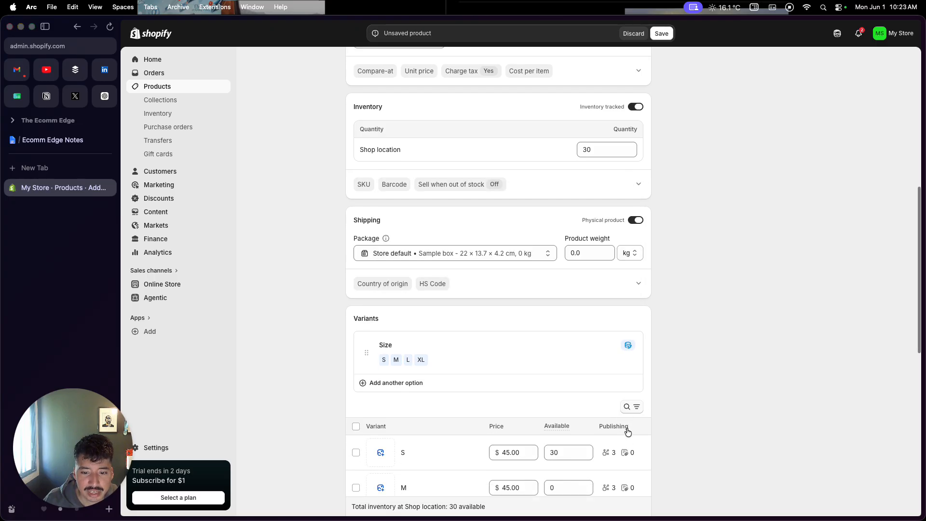
click(549, 329)
double_click(561, 328)
text(5)
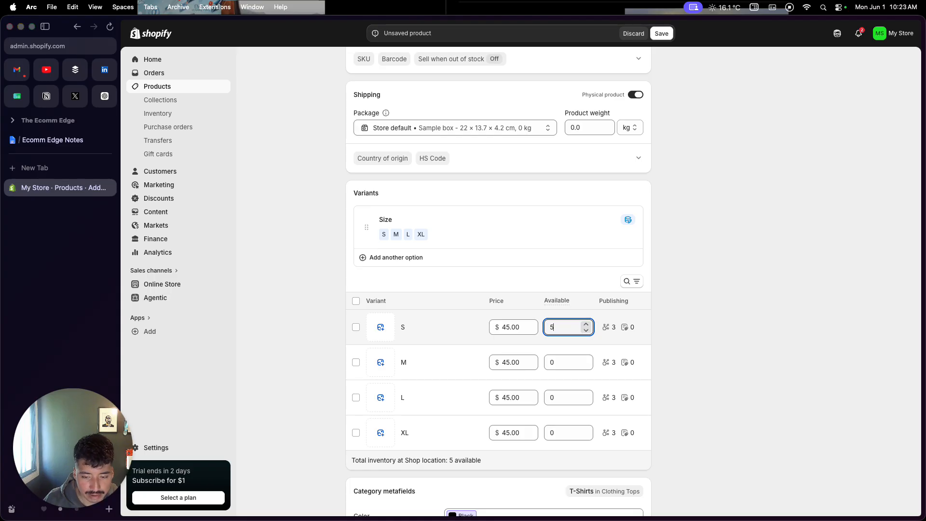
click(549, 362)
text(5)
click(554, 396)
text(5)
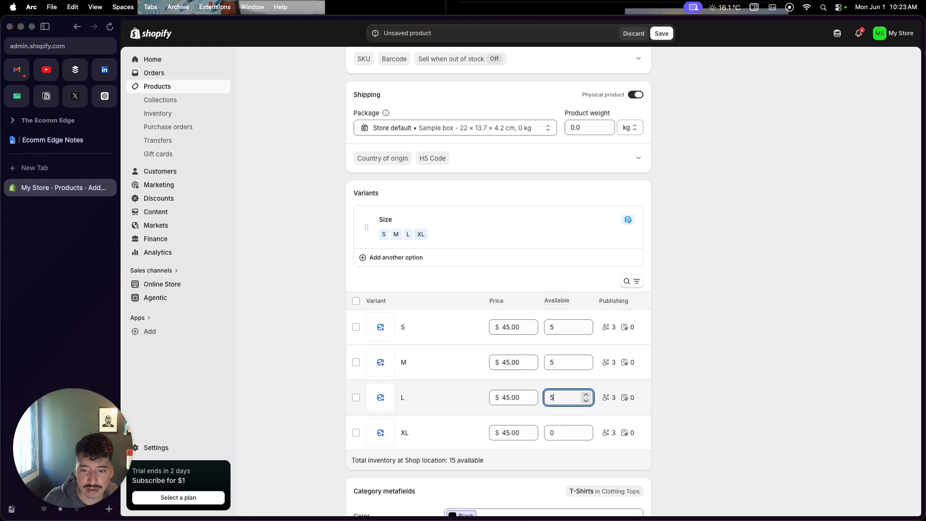
click(563, 432)
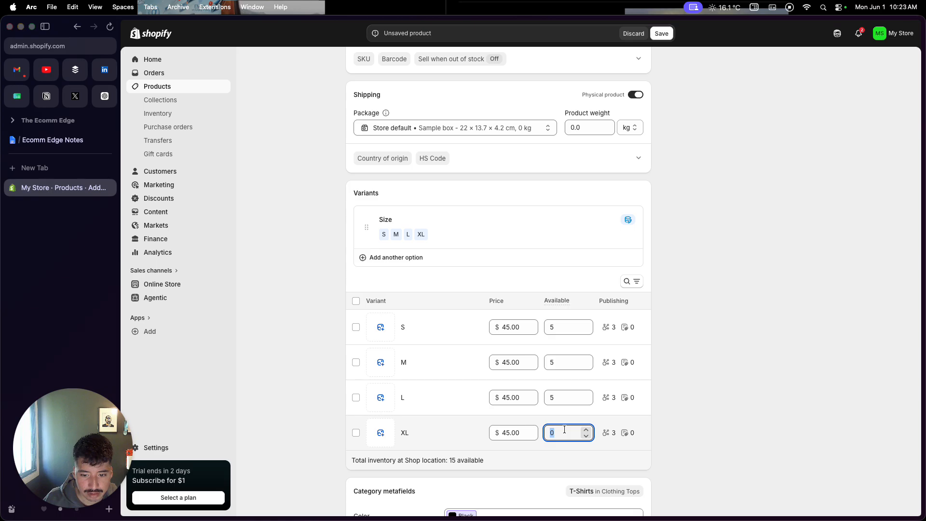
text(10)
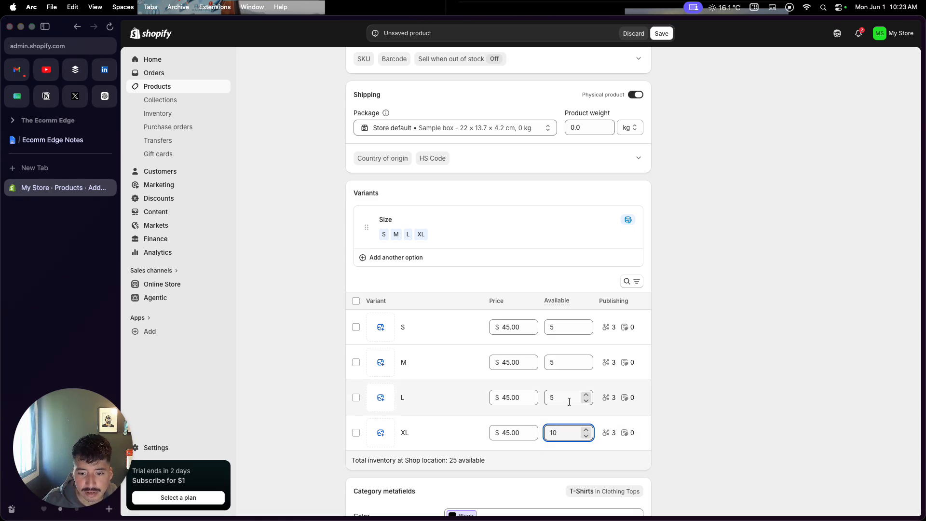
drag(566, 432, 553, 433)
click(670, 396)
Open the product's search engine listing for editing, leave its fields as they are, and save the product.
scroll(669, 396, down, 5)
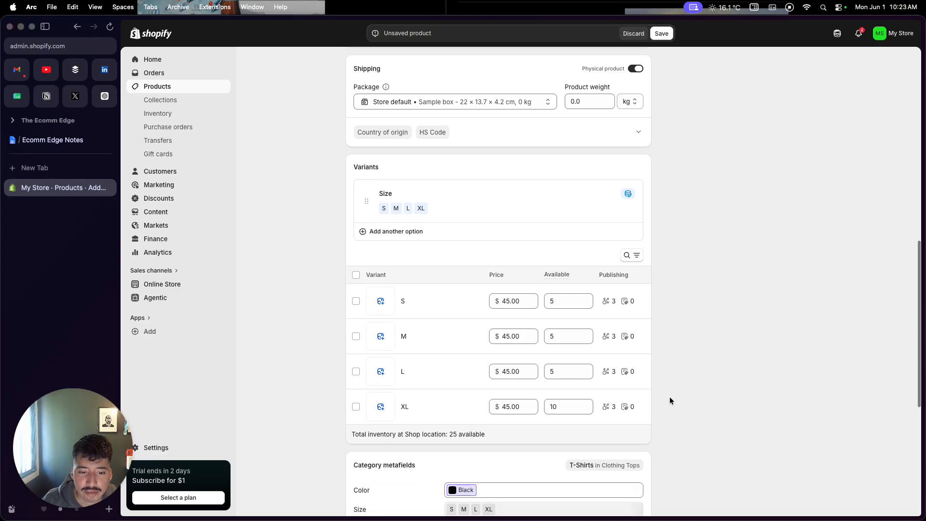
scroll(670, 399, down, 4)
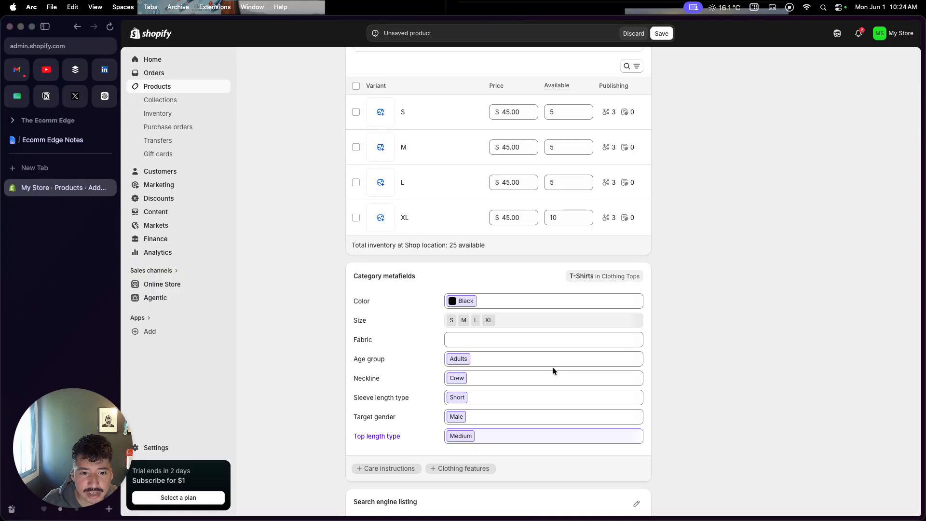
scroll(552, 413, down, 5)
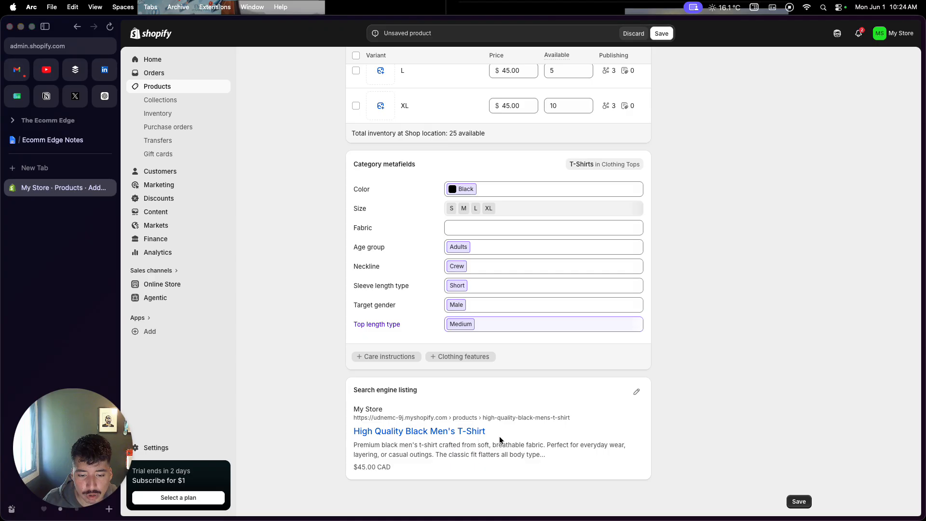
click(636, 393)
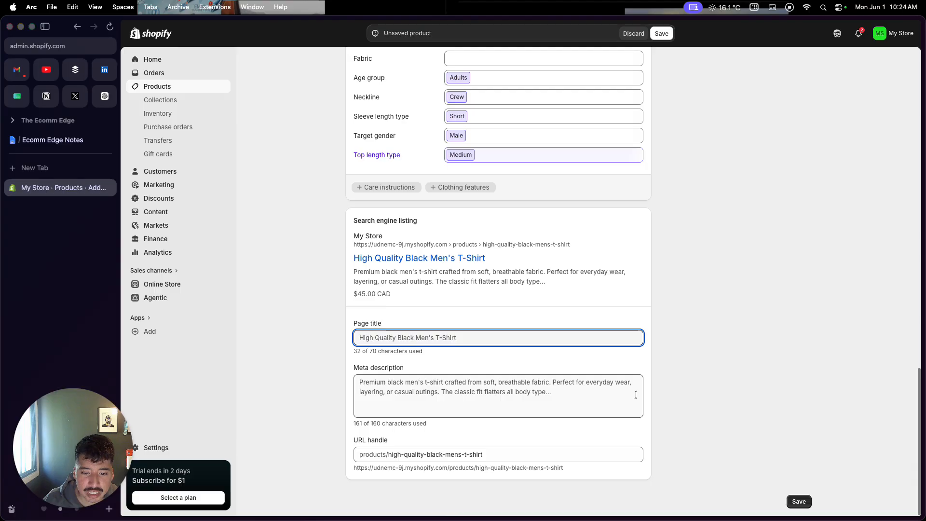
scroll(647, 420, up, 2)
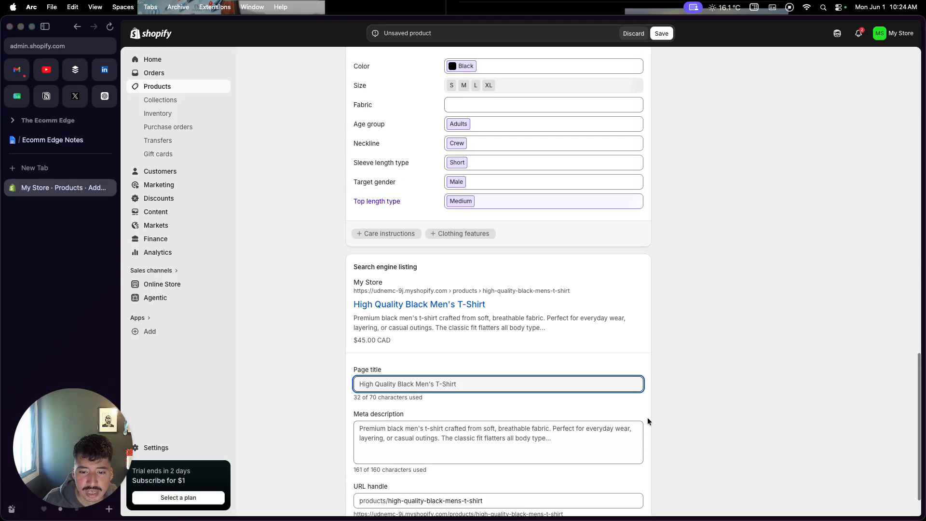
scroll(647, 420, up, 20)
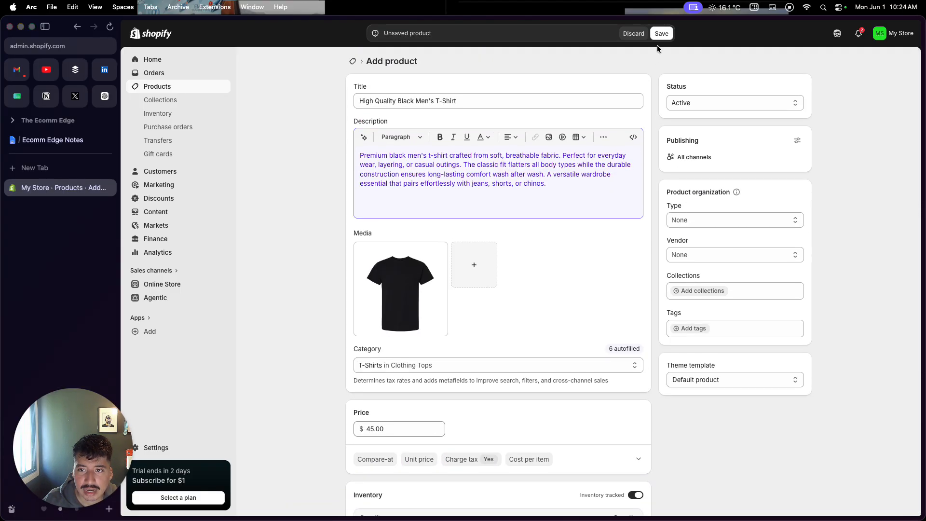
click(658, 37)
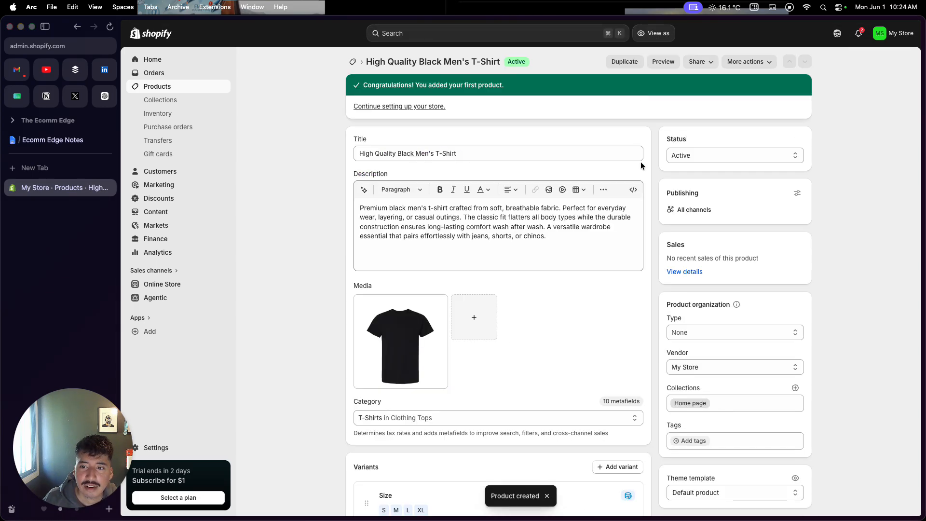
Unpublish the product from the Shop and Point of Sale channels, keeping only Online Store, and save the change.
click(697, 213)
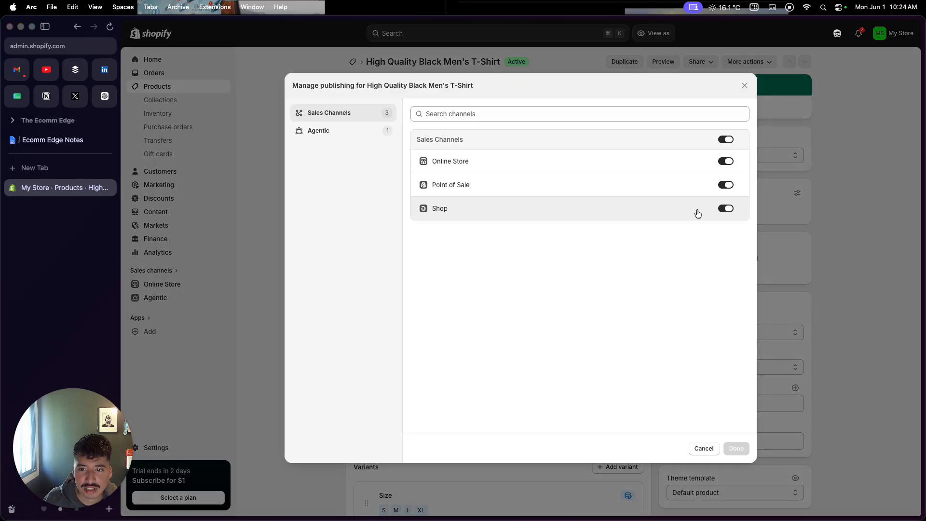
click(725, 211)
click(725, 188)
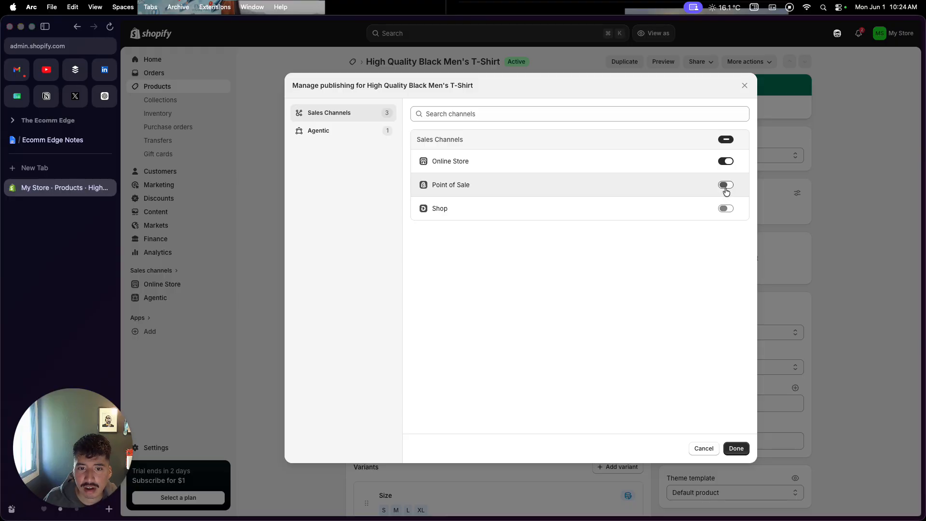
click(731, 451)
click(661, 33)
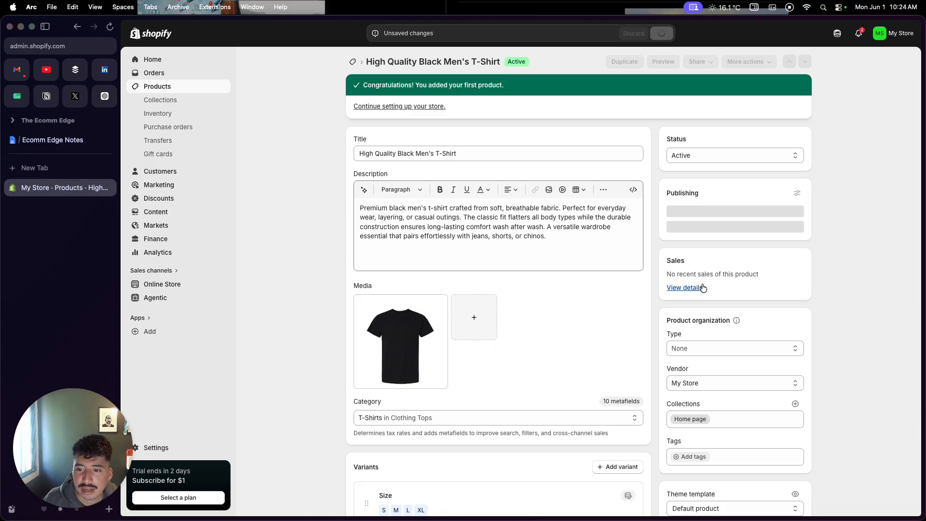
Start a new collection titled "Best Selling Men's T-Shirt".
scroll(702, 289, down, 2)
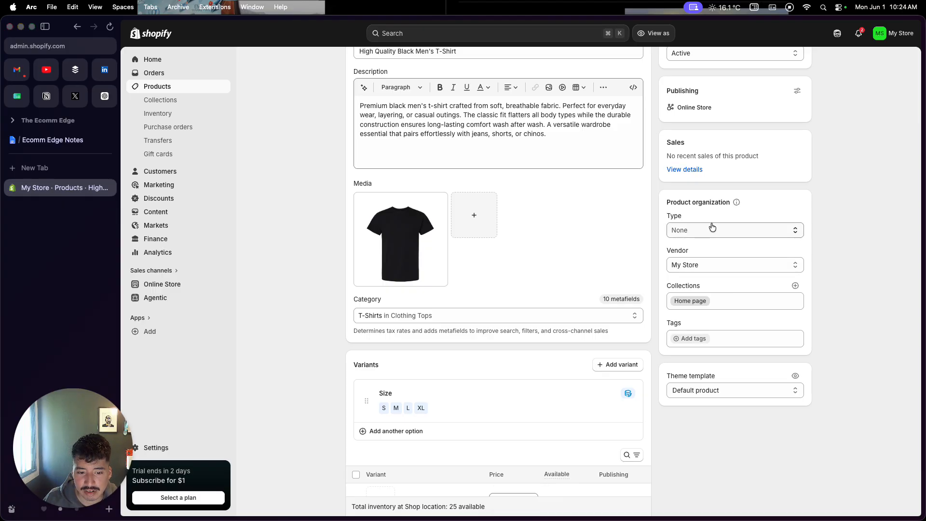
scroll(713, 270, up, 2)
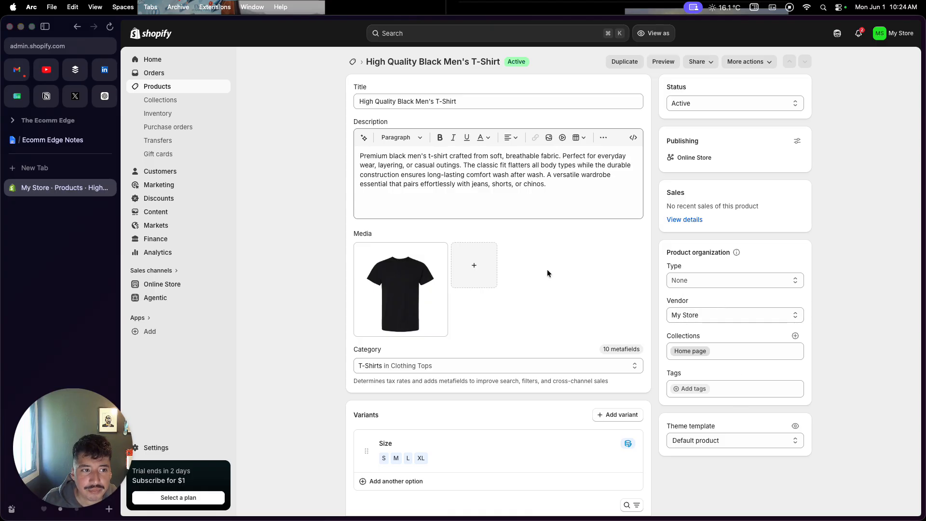
click(202, 100)
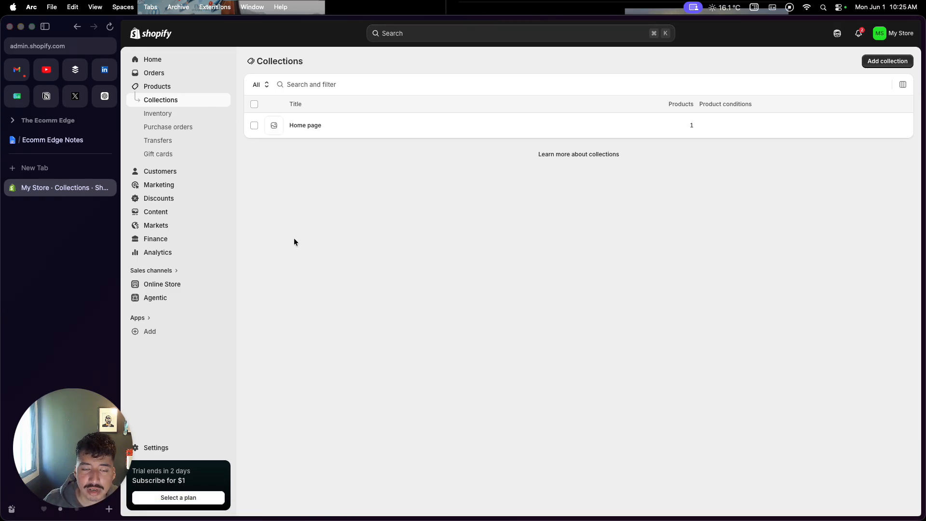
click(883, 61)
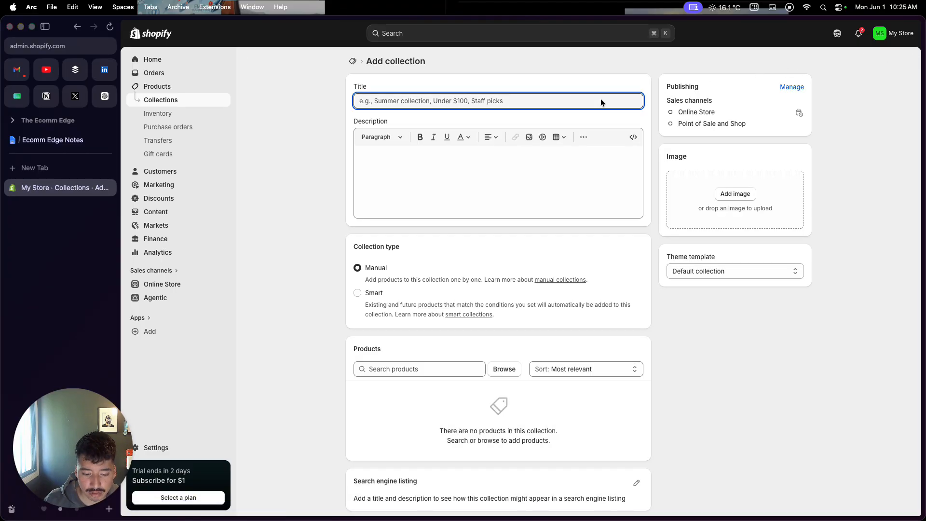
text(Best Se)
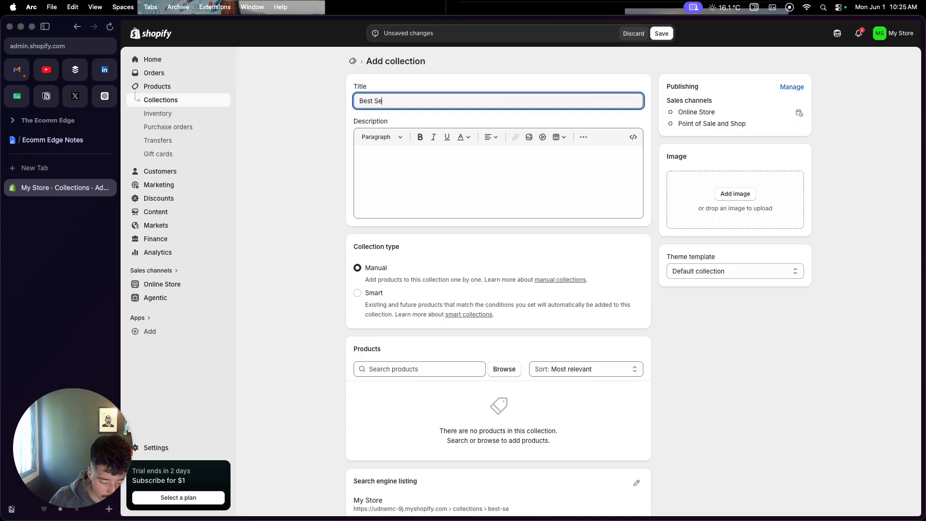
text(lling M)
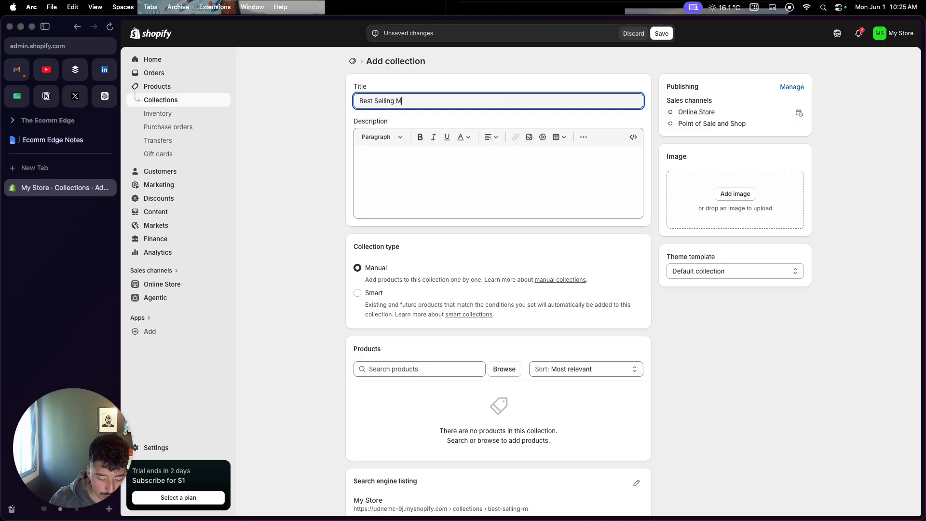
text(en's T-Shirt)
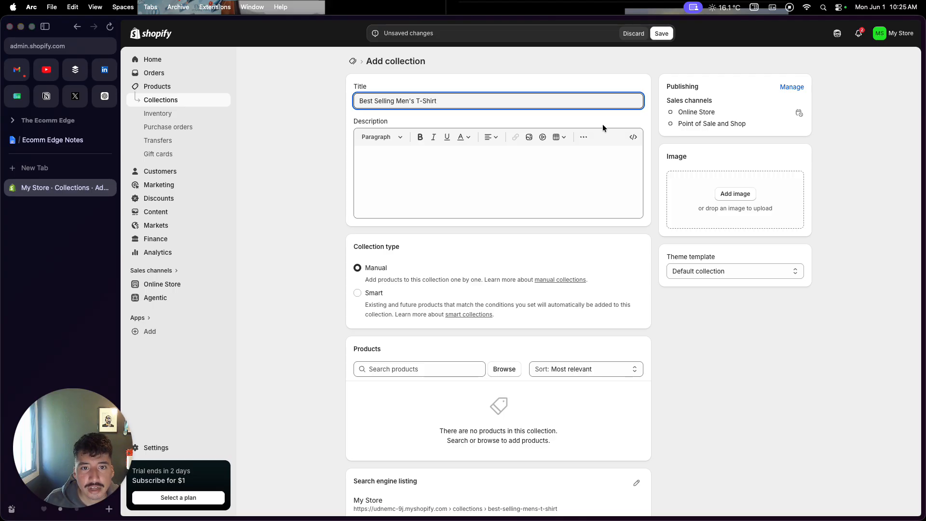
Copy the collection's title into its description.
triple_click(459, 98)
key(super+c)
click(445, 162)
scroll(430, 199, down, 1)
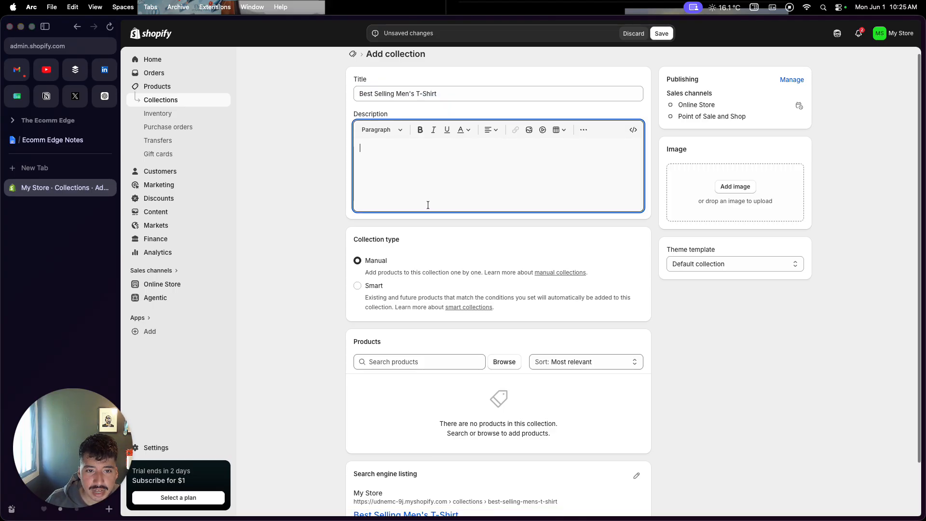
key(super+v)
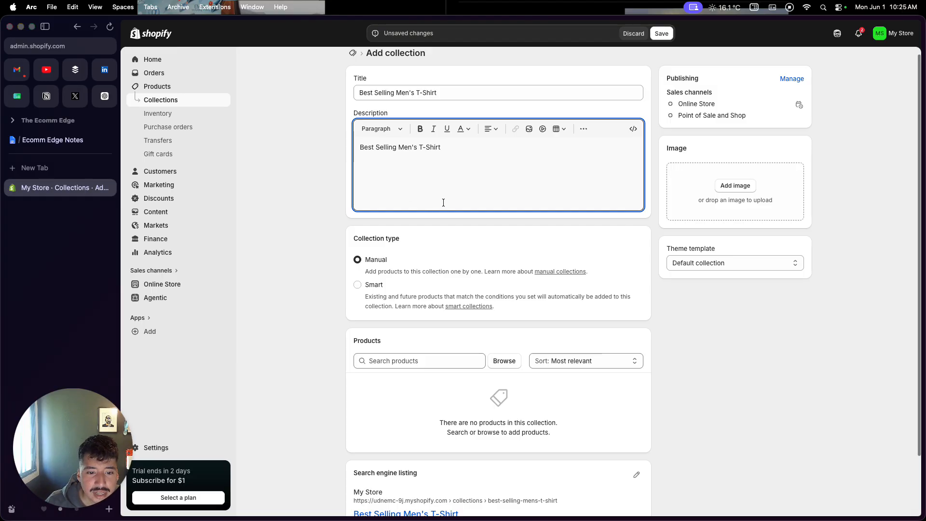
Add the High Quality Black Men's T-Shirt product to the collection and save it.
scroll(445, 203, down, 3)
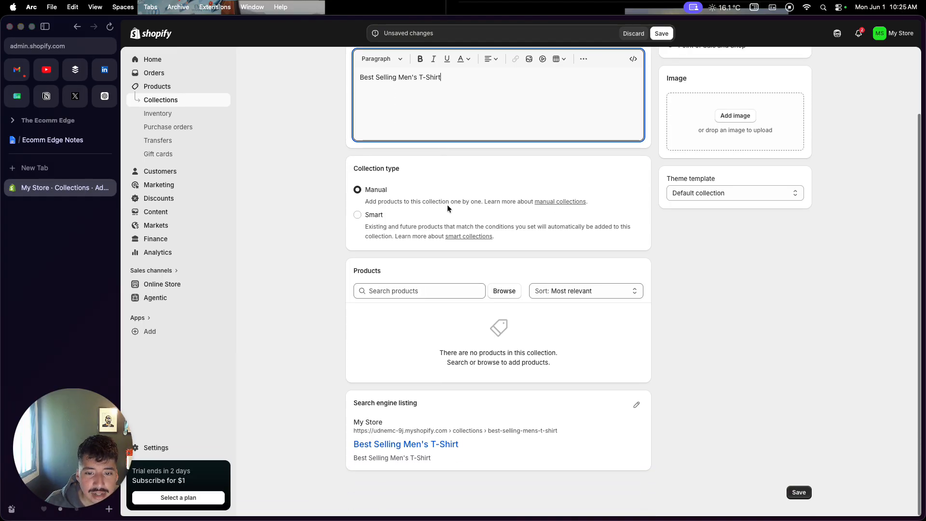
click(501, 294)
click(384, 170)
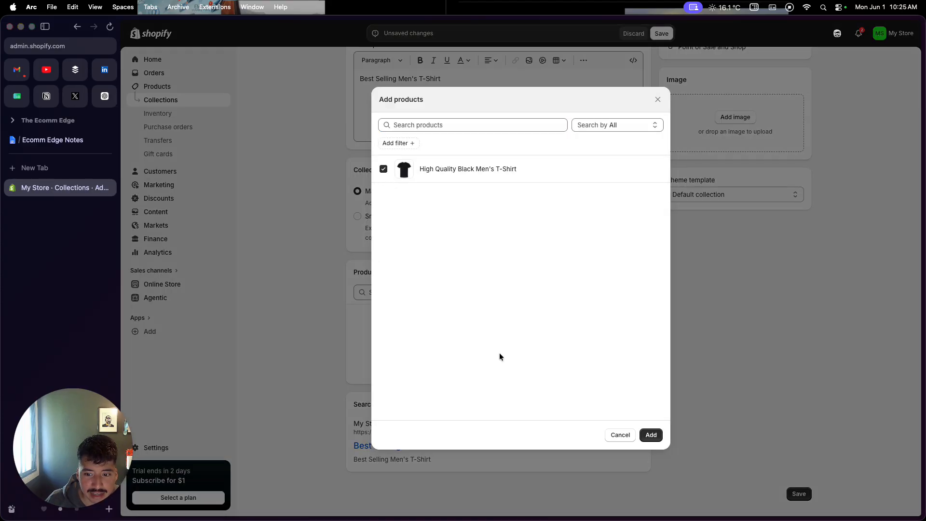
click(651, 434)
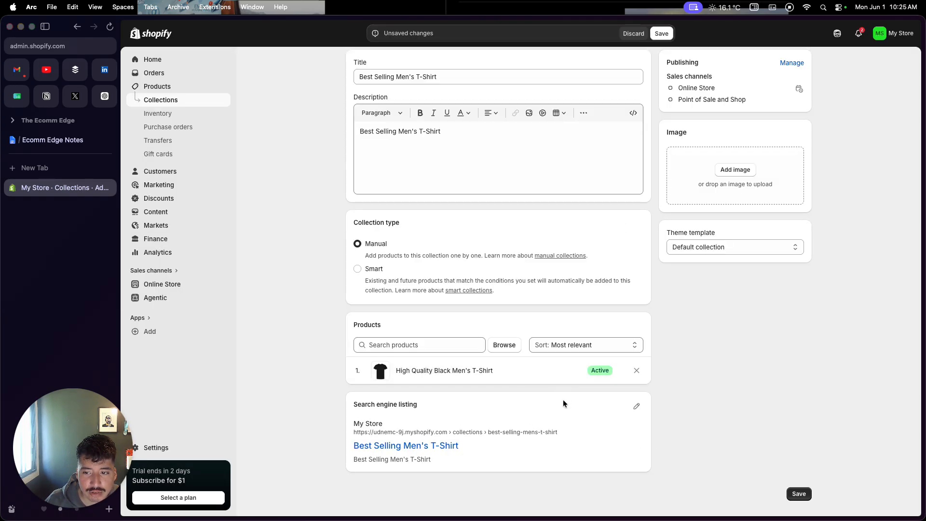
scroll(562, 402, up, 1)
click(663, 36)
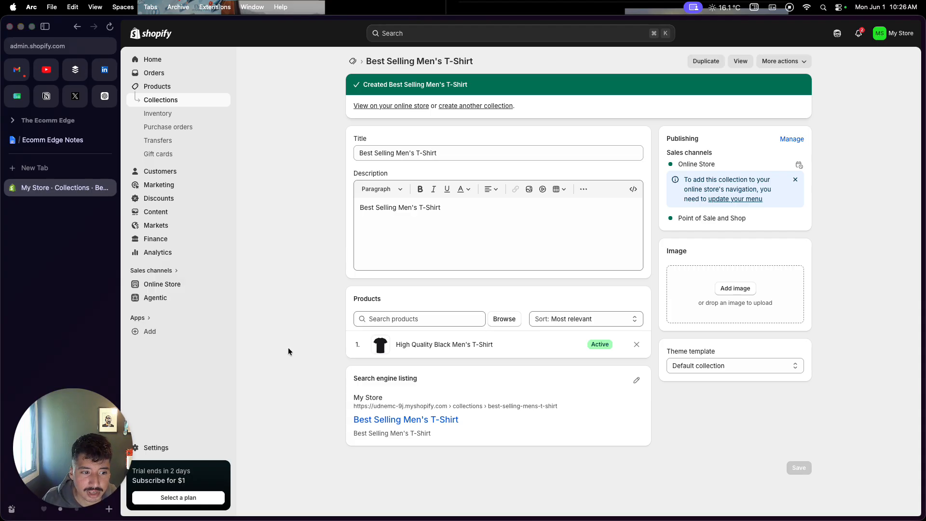
Open the online store's themes and examine the active Spotlight theme, the Horizon draft and the suggested themes.
click(171, 289)
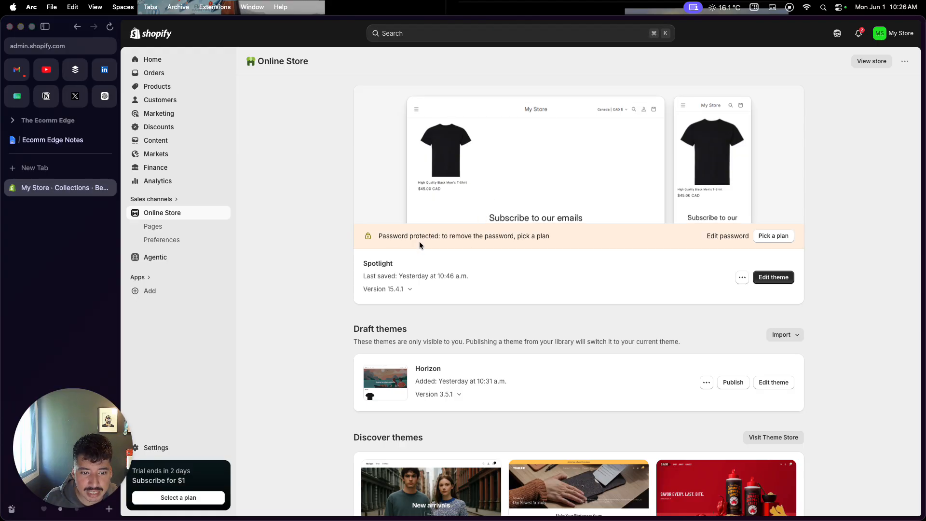
drag(363, 264, 399, 265)
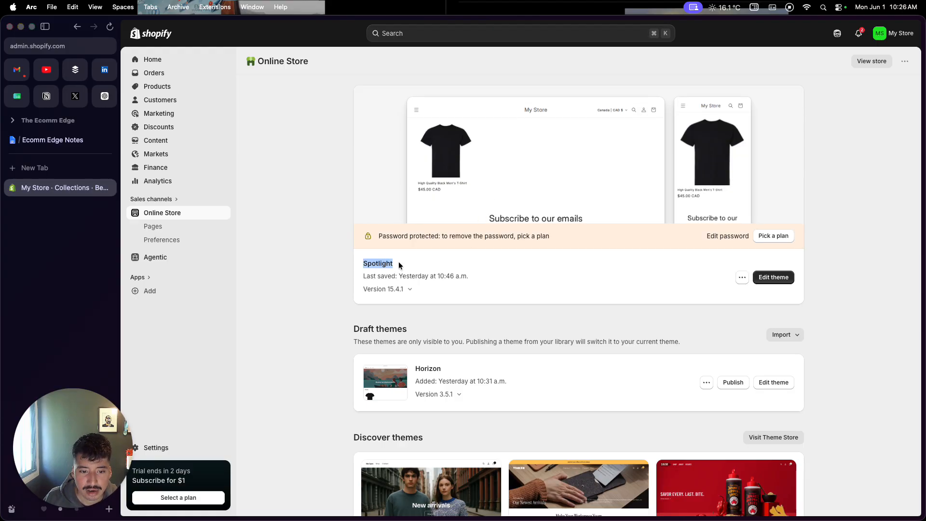
scroll(400, 265, down, 3)
drag(417, 303, 442, 307)
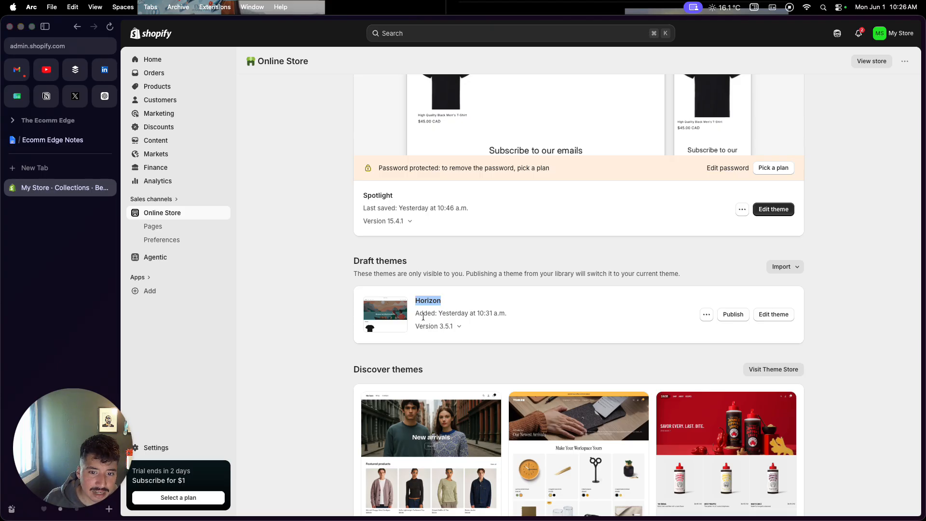
double_click(429, 298)
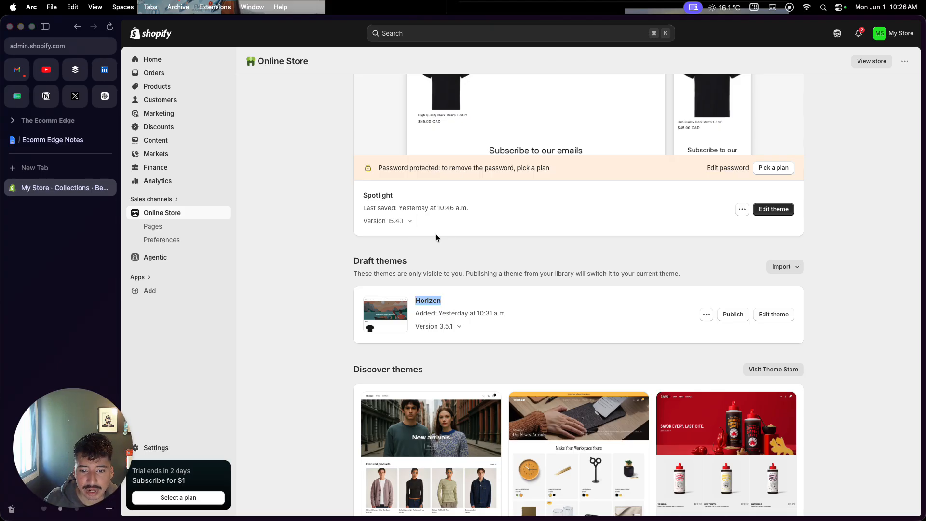
scroll(435, 237, down, 2)
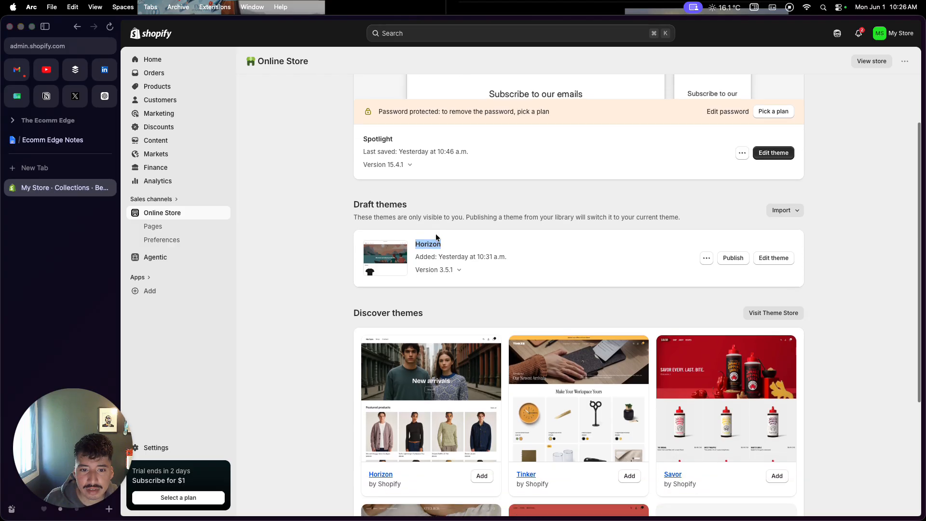
scroll(435, 236, down, 1)
scroll(431, 240, down, 6)
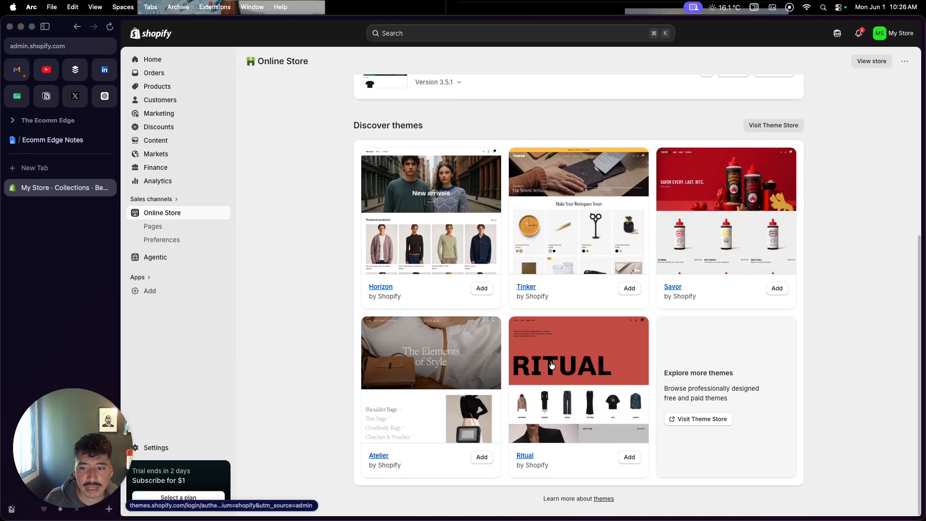
Visit the Shopify Theme Store and browse its themes filtered to Paid.
click(680, 419)
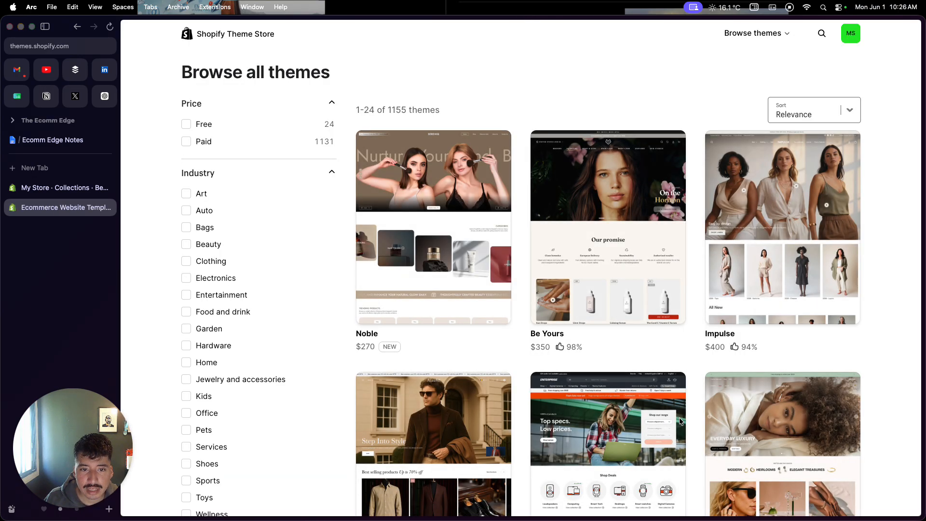
click(187, 141)
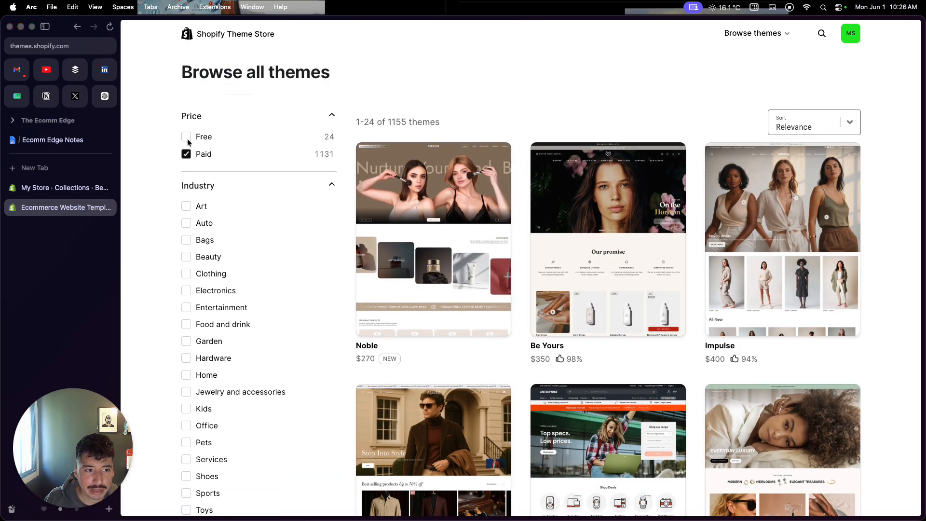
scroll(387, 333, down, 5)
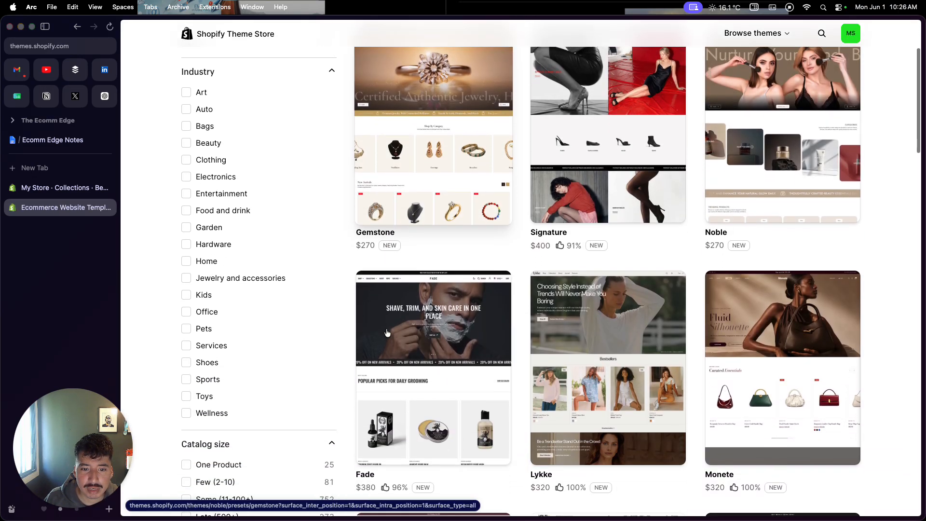
scroll(387, 333, down, 5)
scroll(387, 332, up, 5)
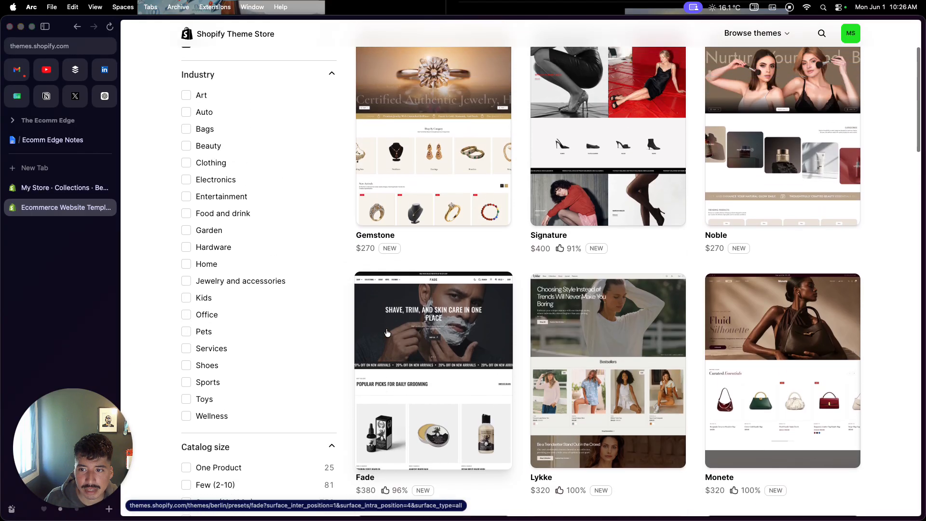
scroll(386, 333, down, 5)
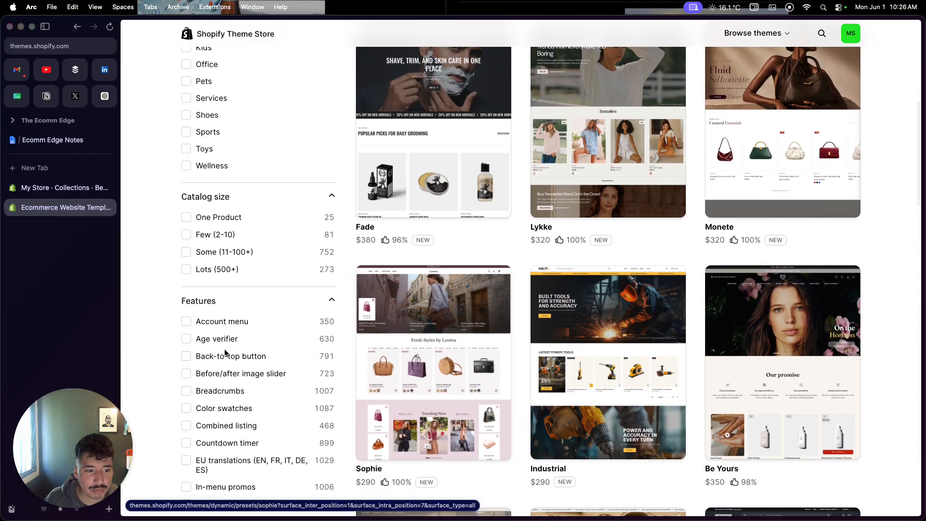
Narrow the paid themes to the Clothing industry and look through them.
scroll(225, 352, up, 10)
click(185, 179)
scroll(397, 310, down, 1)
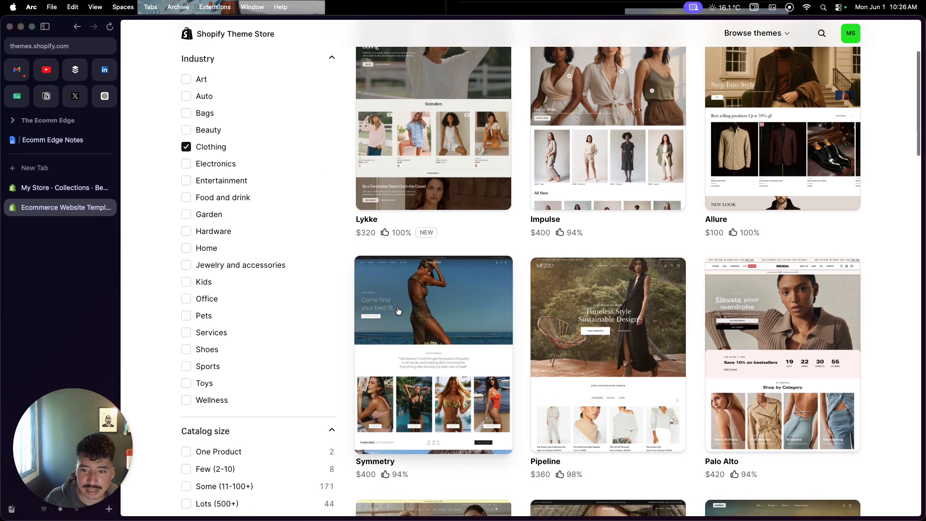
scroll(397, 310, down, 8)
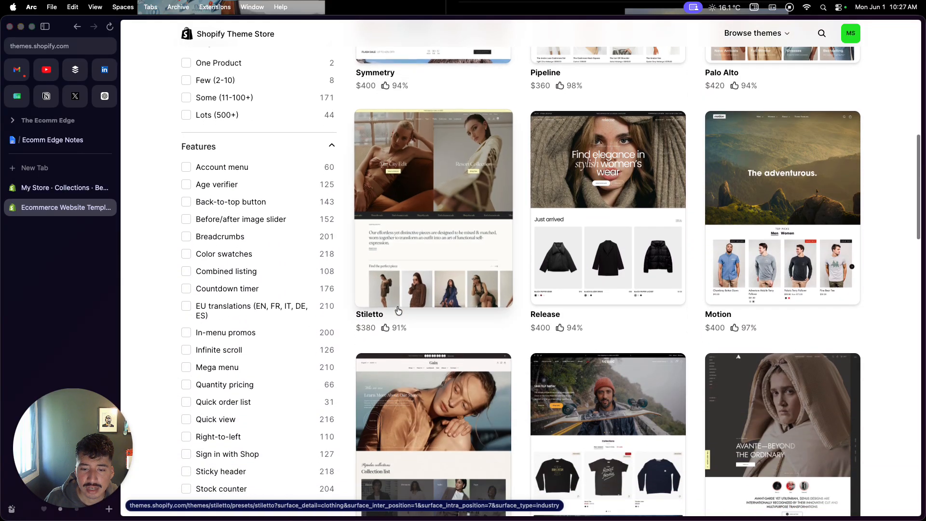
scroll(397, 310, down, 2)
scroll(398, 310, up, 10)
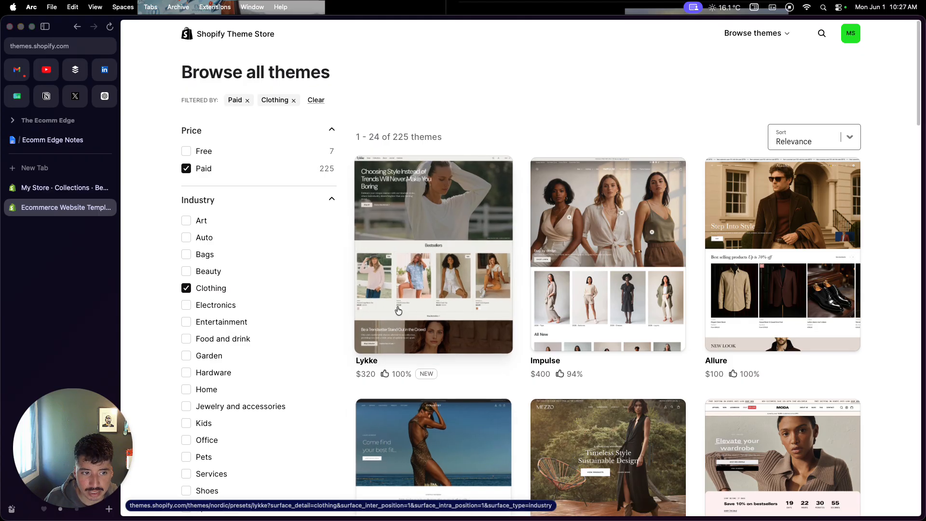
Replace the Clothing and Paid filters with Free and browse the themes, briefly including paid ones for comparison.
click(185, 288)
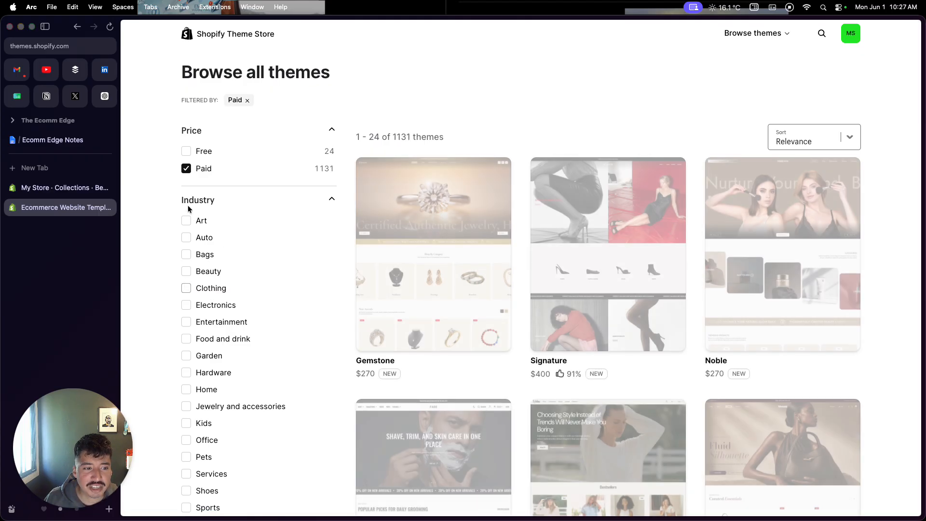
click(186, 168)
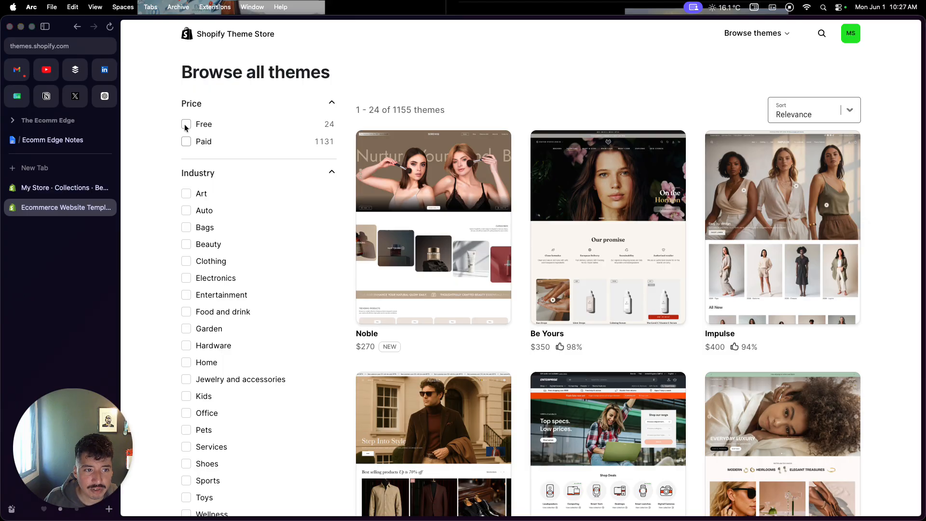
click(185, 125)
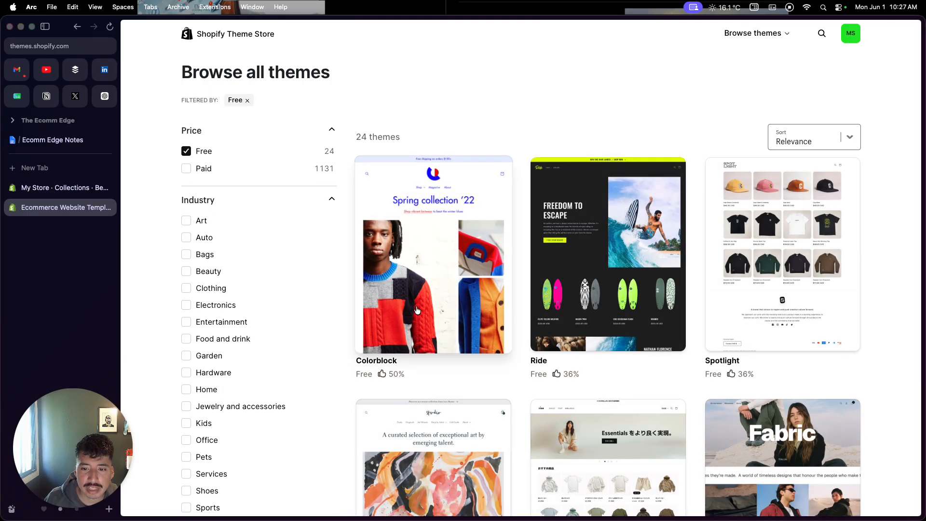
scroll(417, 310, down, 6)
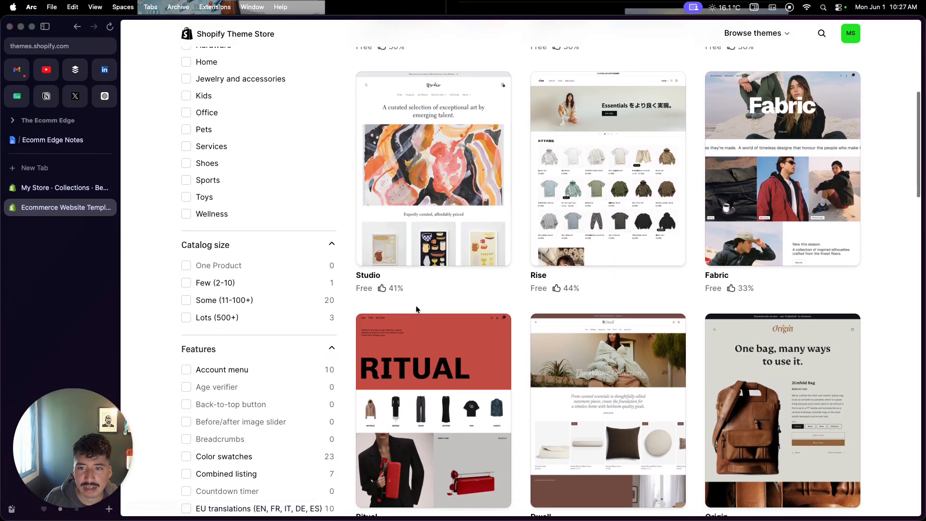
scroll(417, 309, down, 6)
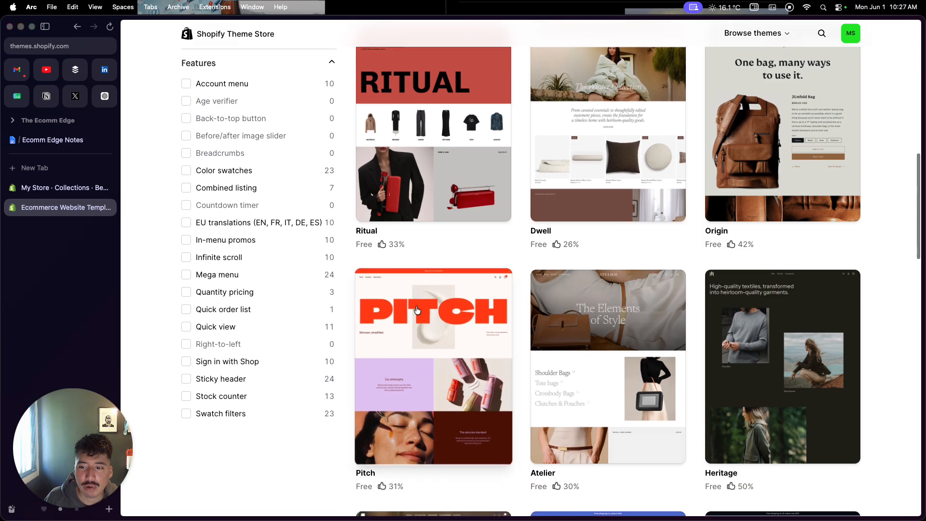
scroll(417, 309, down, 2)
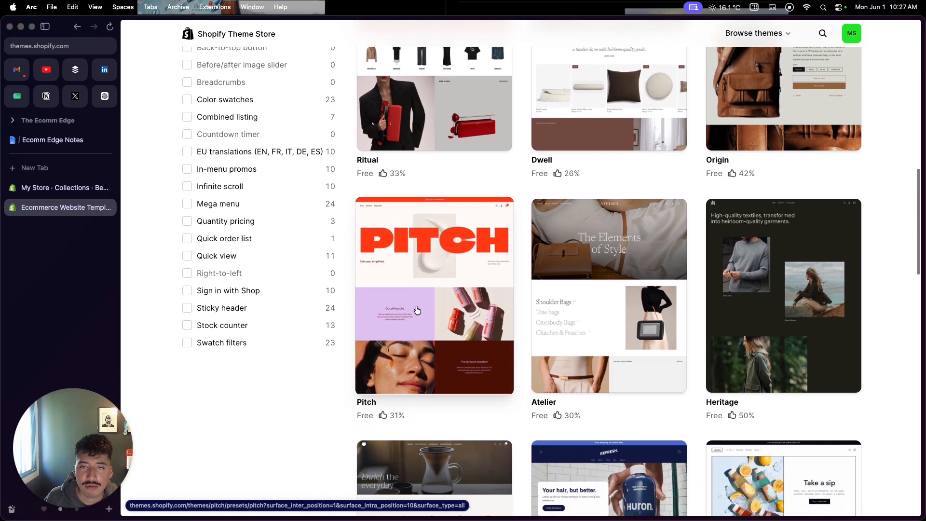
scroll(417, 310, up, 14)
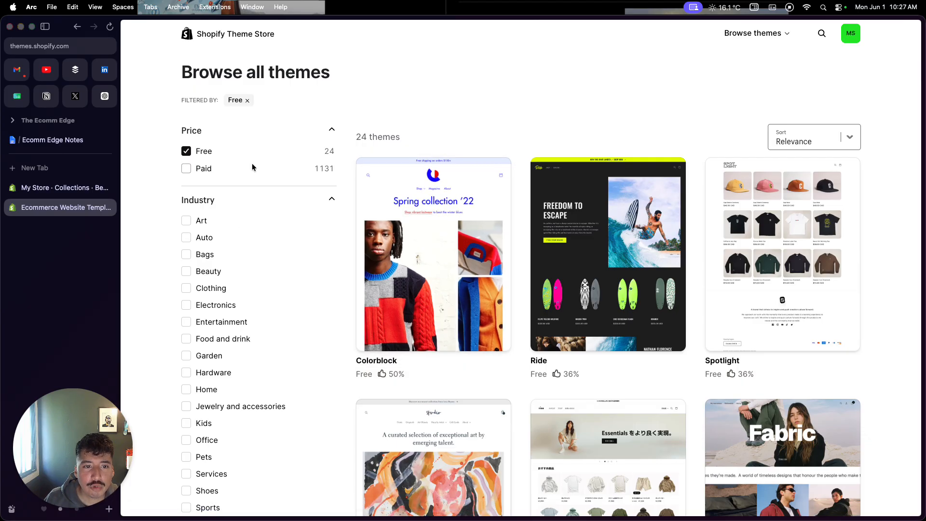
click(198, 169)
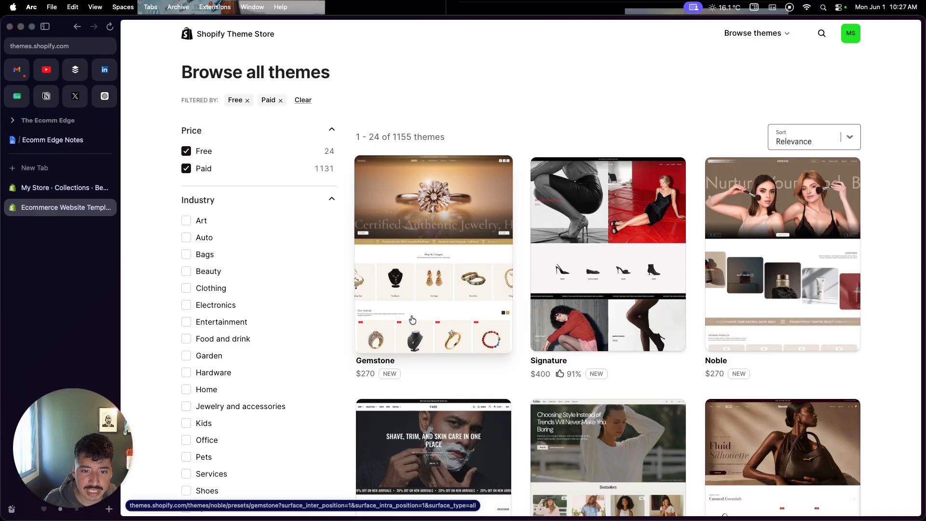
click(199, 170)
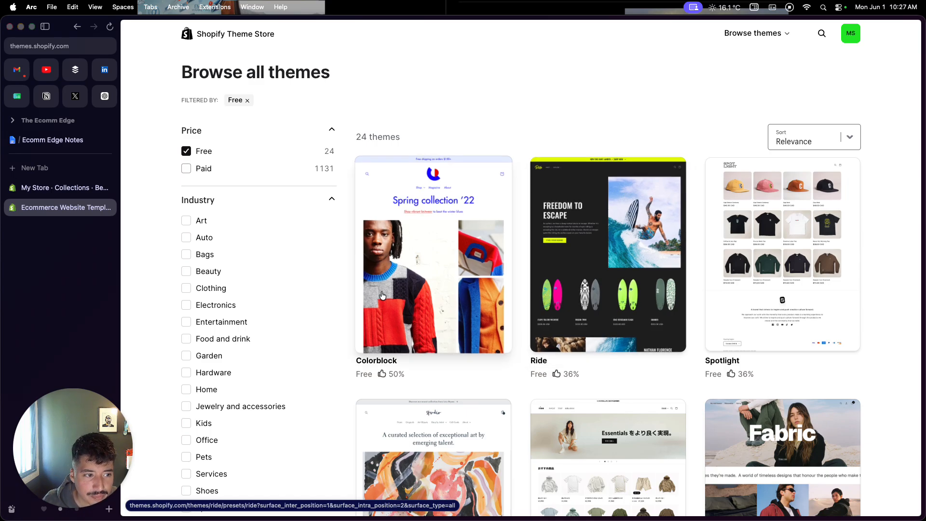
Return to the store admin, open the active Spotlight theme for editing and select its header section.
click(70, 188)
scroll(493, 244, up, 10)
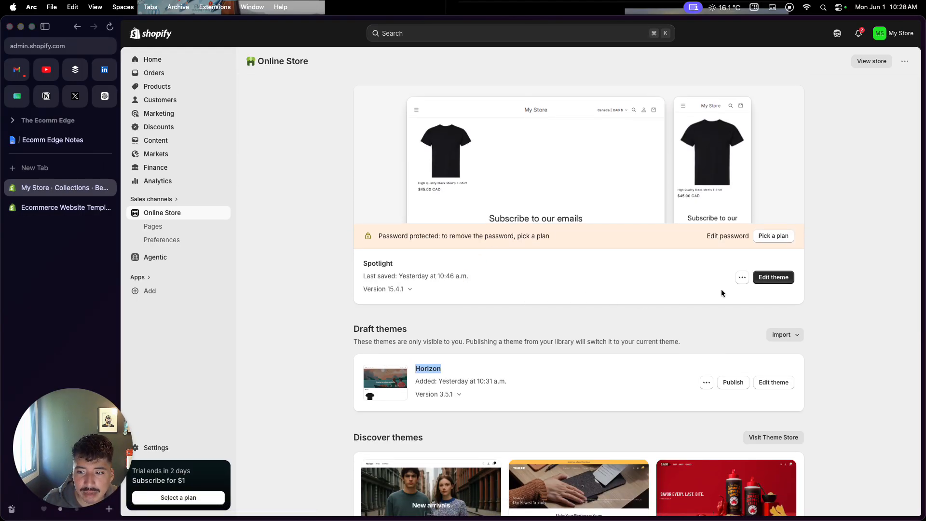
click(767, 277)
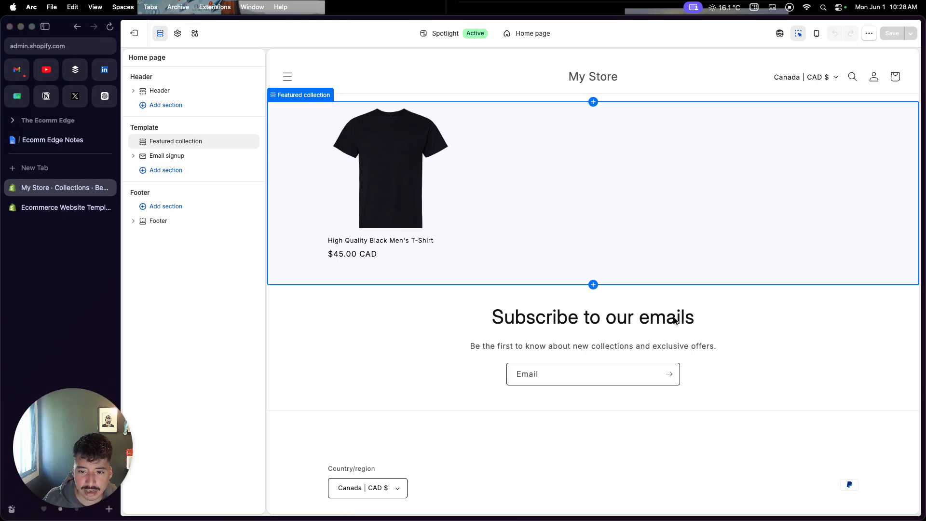
click(701, 74)
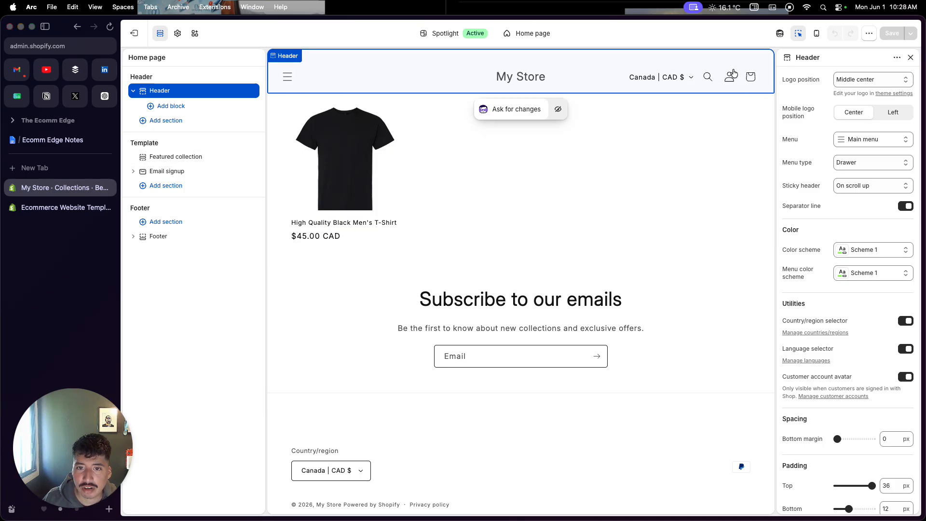
Try the Middle left and Top left logo positions in the header and restore Middle center.
click(847, 81)
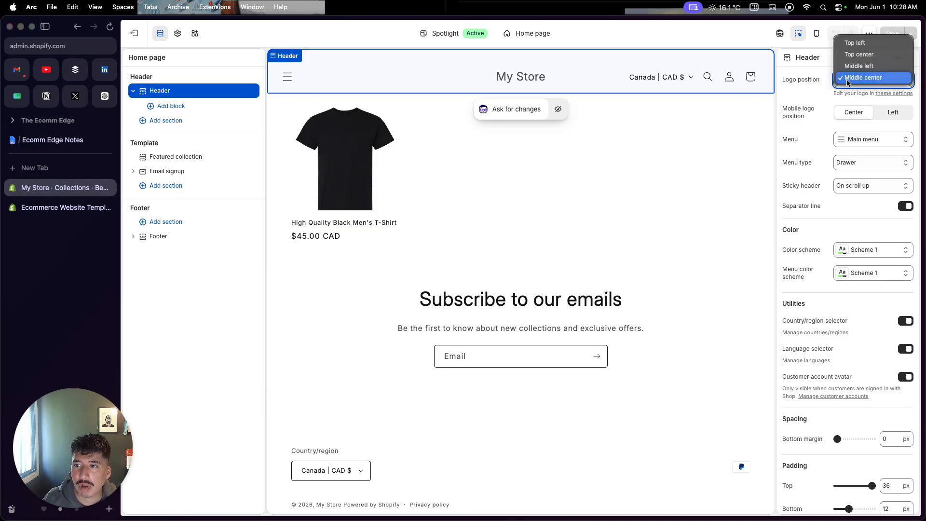
click(850, 68)
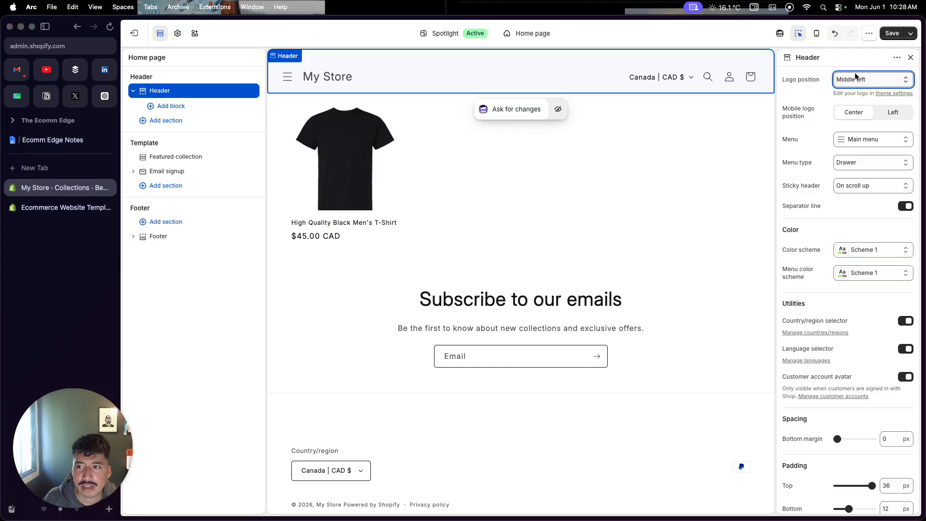
click(854, 75)
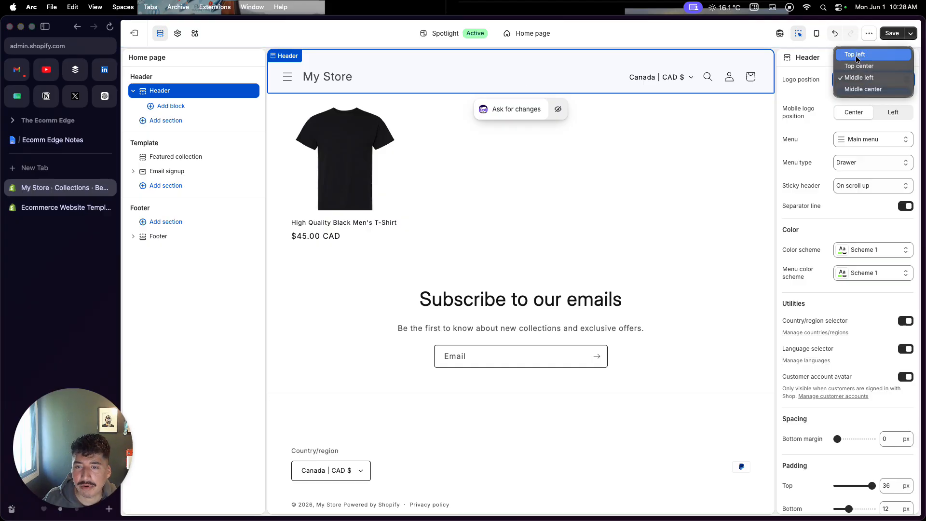
click(856, 55)
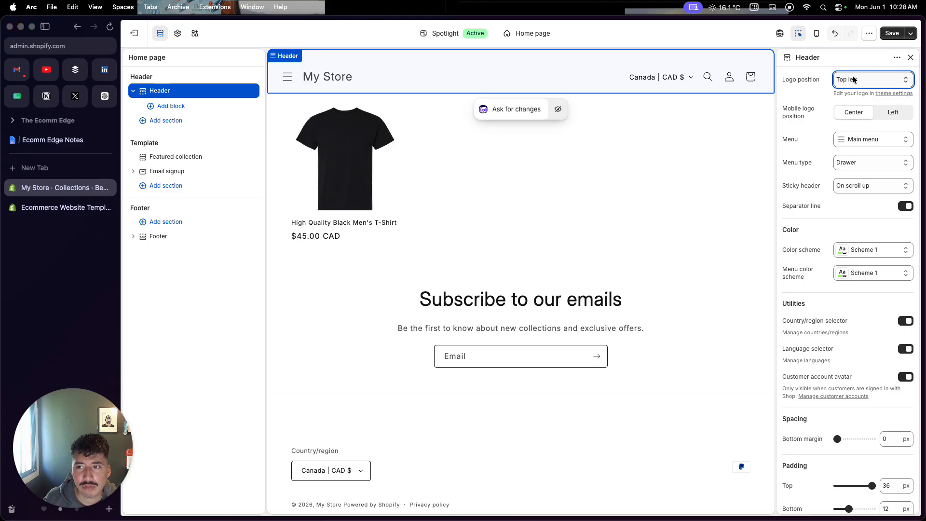
click(854, 80)
click(853, 112)
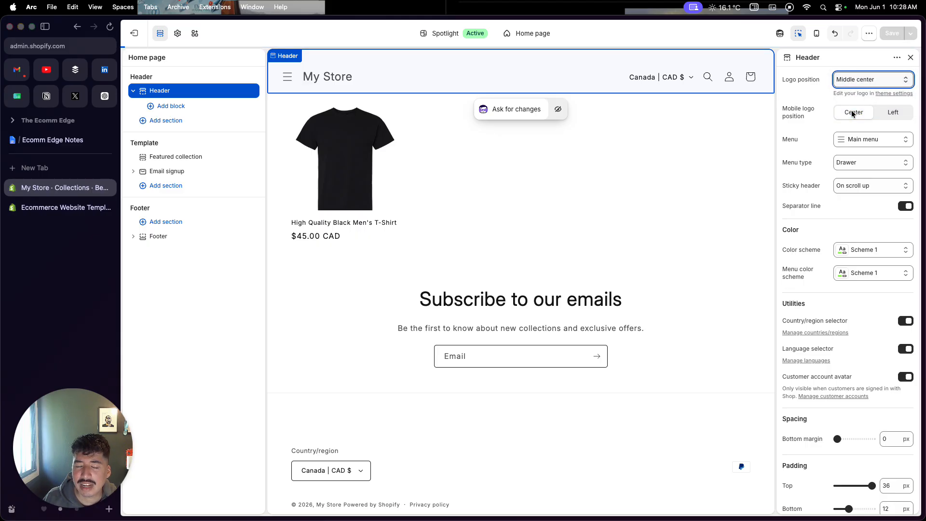
Try the Mega menu type for the header's main menu and restore the Drawer type.
click(845, 145)
click(846, 150)
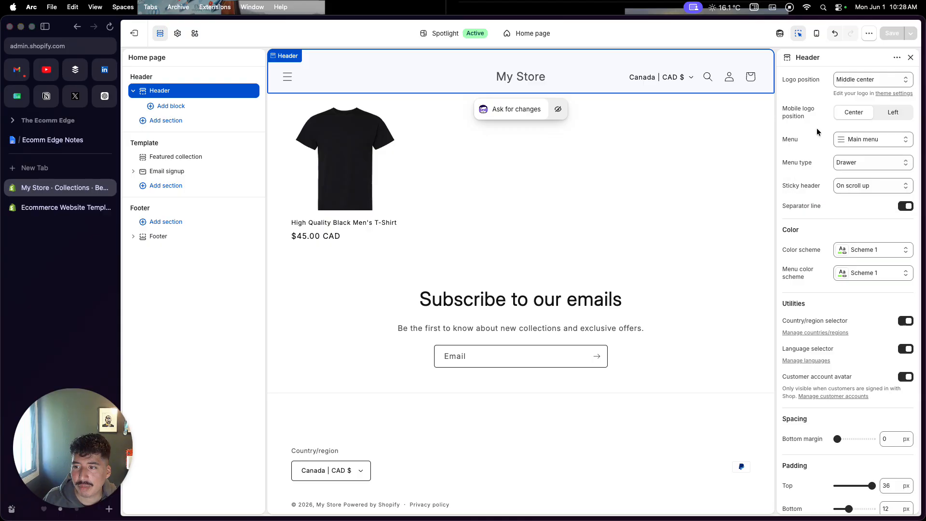
click(844, 164)
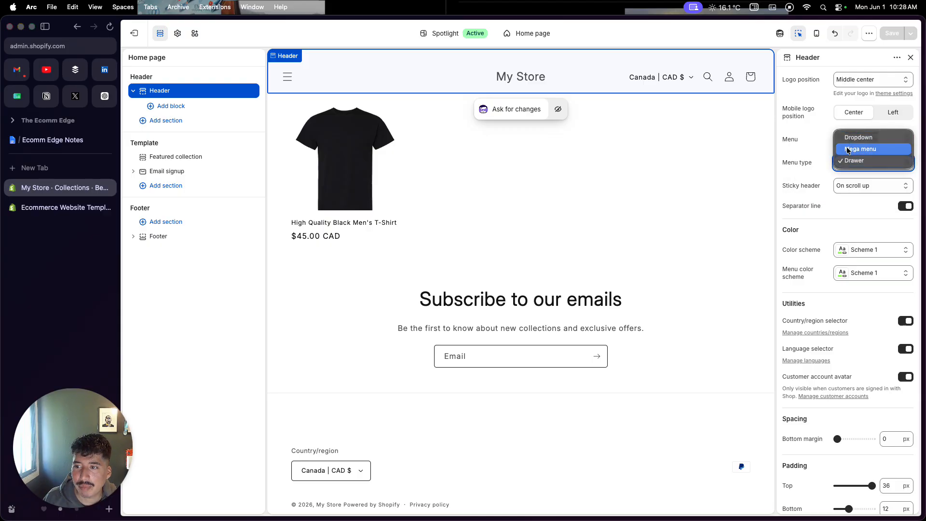
click(847, 149)
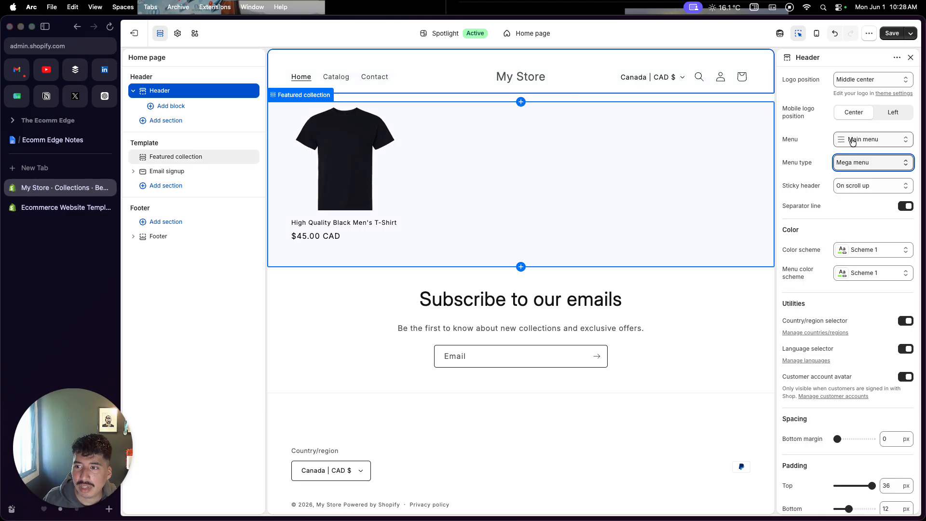
click(853, 163)
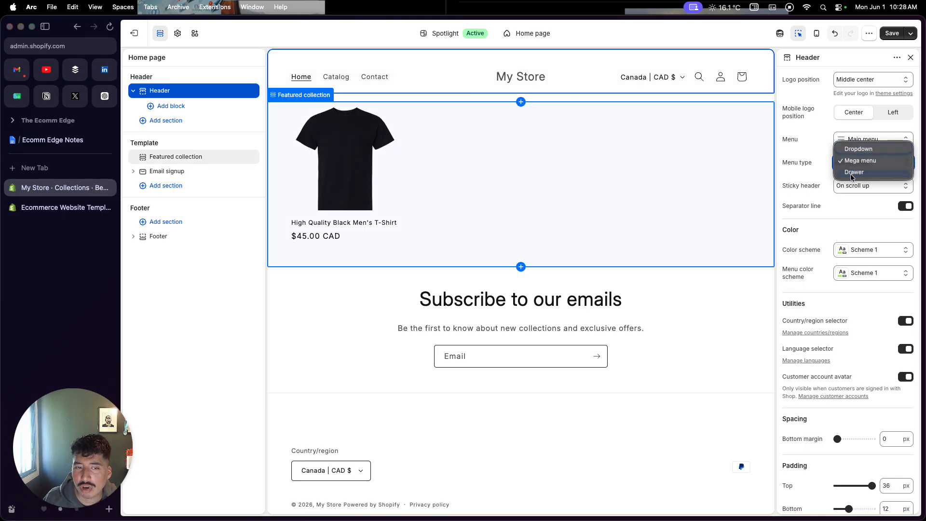
click(853, 172)
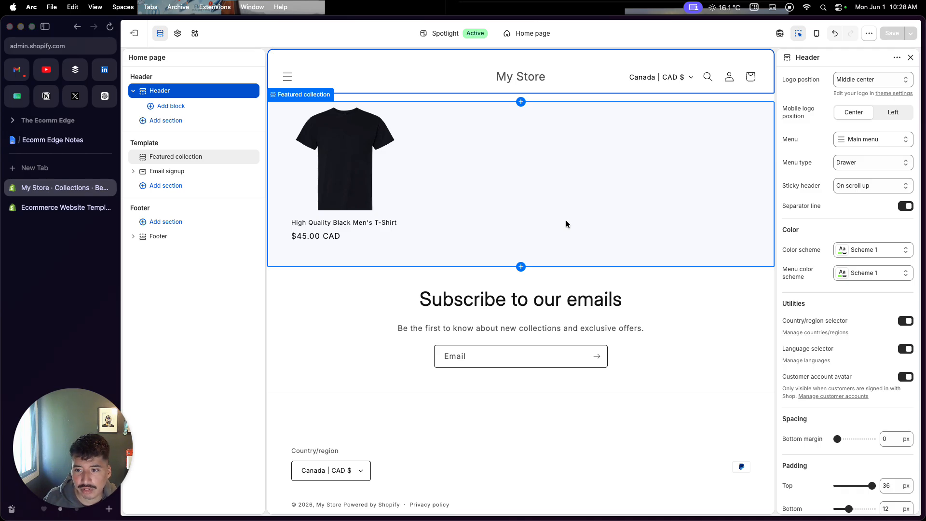
Open the black men's t-shirt's product page from the featured collection and look over its layout.
click(461, 179)
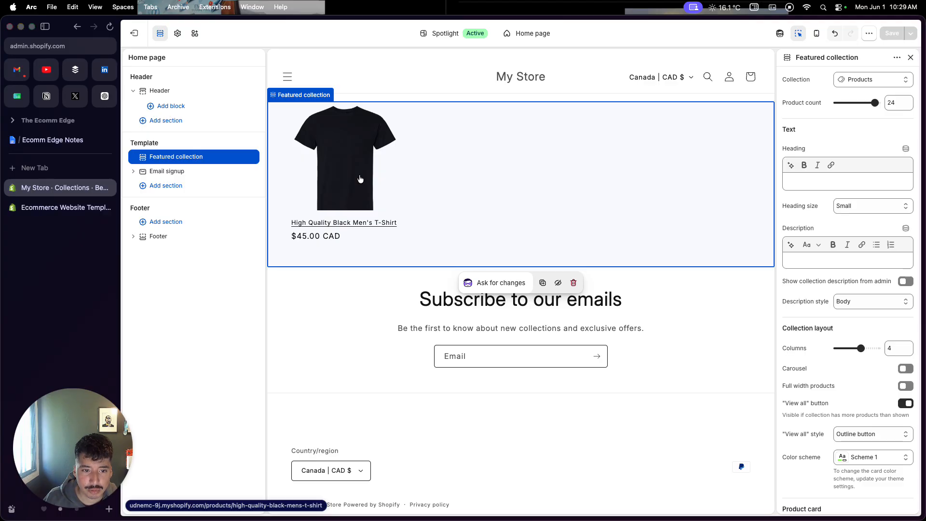
click(360, 179)
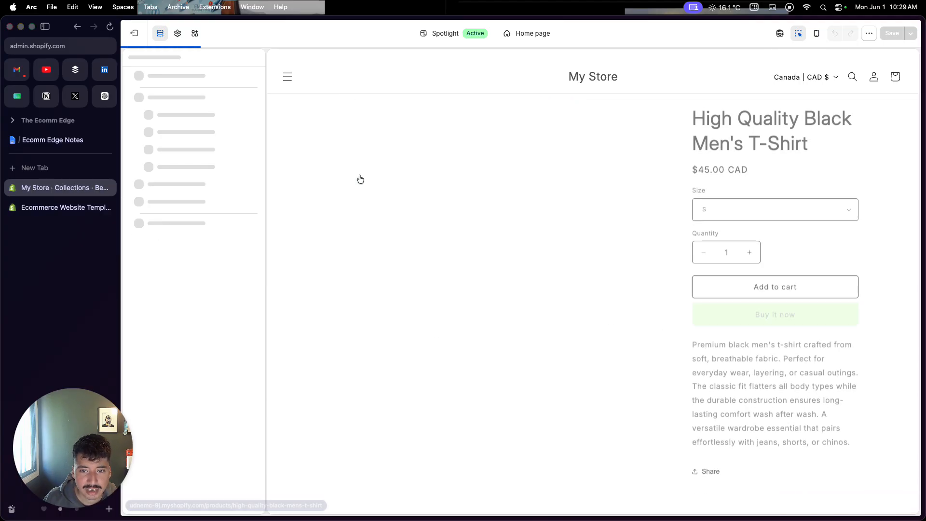
scroll(504, 287, down, 2)
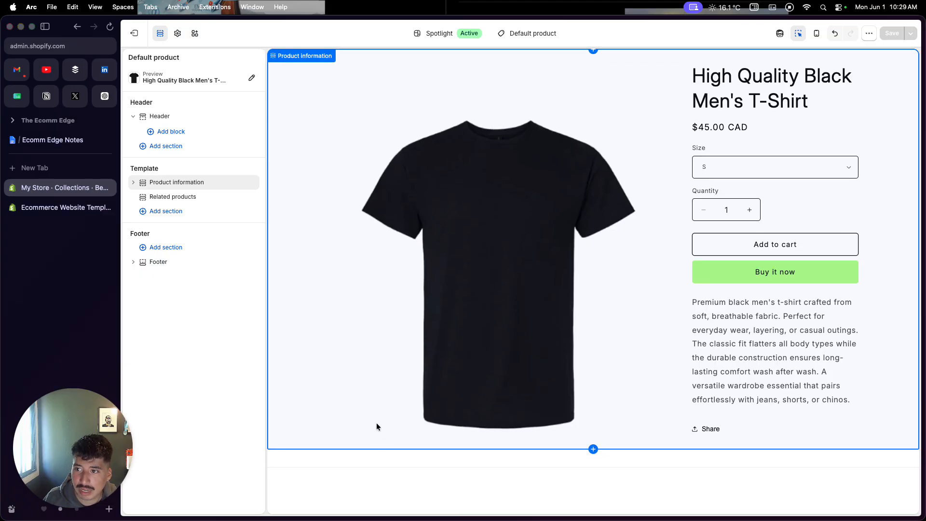
scroll(375, 426, down, 2)
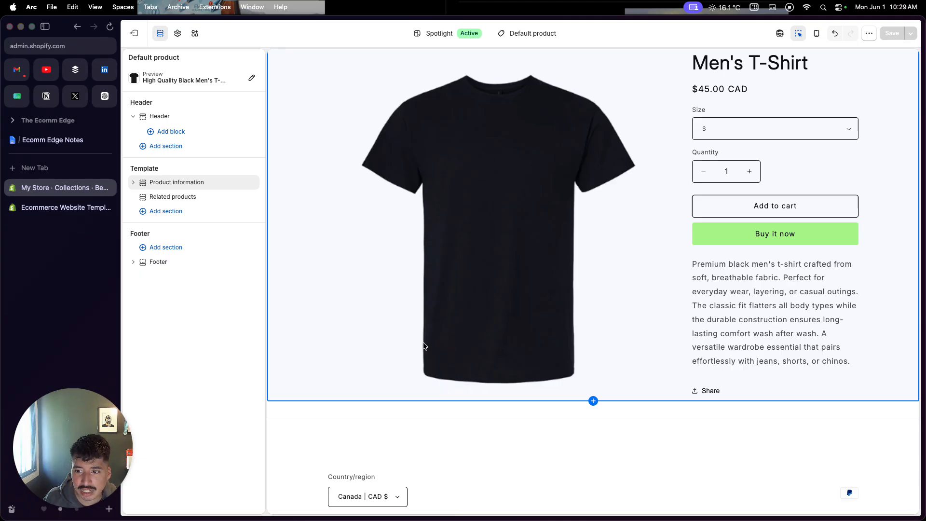
Select the product page's variant picker, check its size options and review the rest of the product information.
click(739, 123)
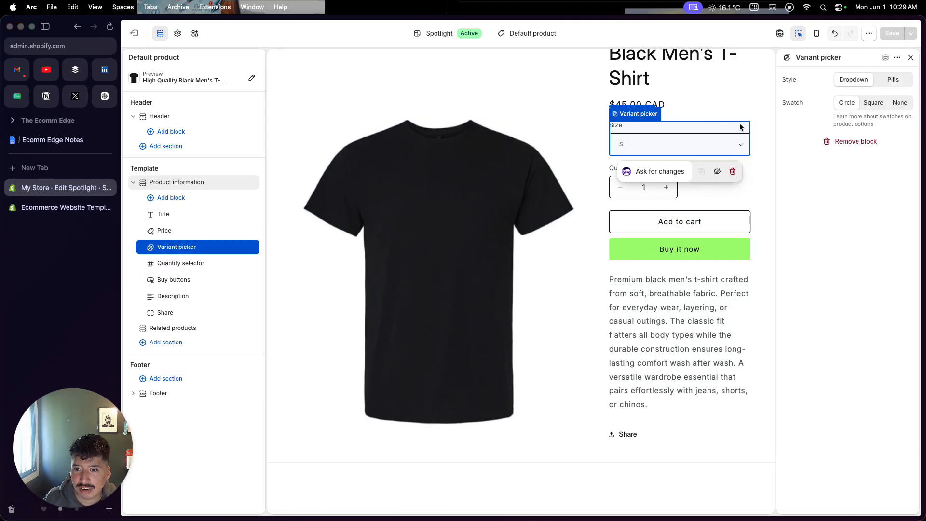
click(737, 145)
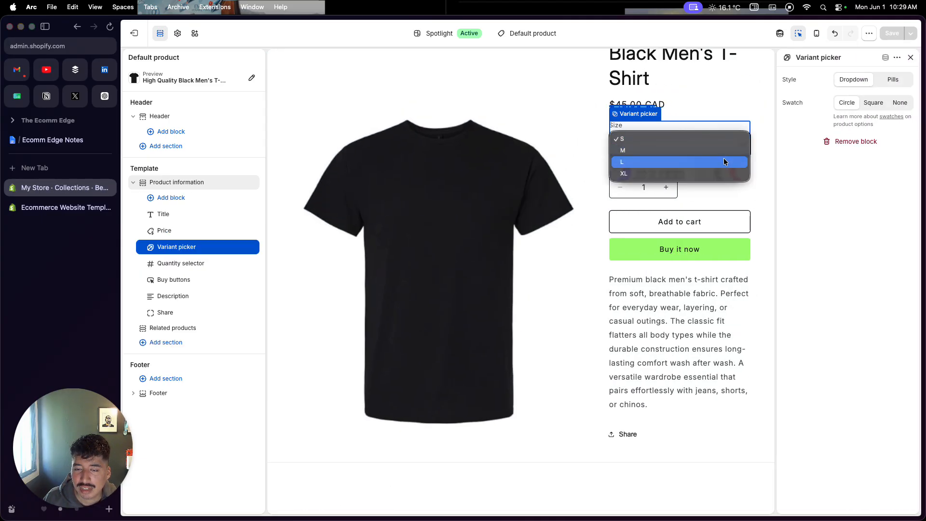
click(710, 329)
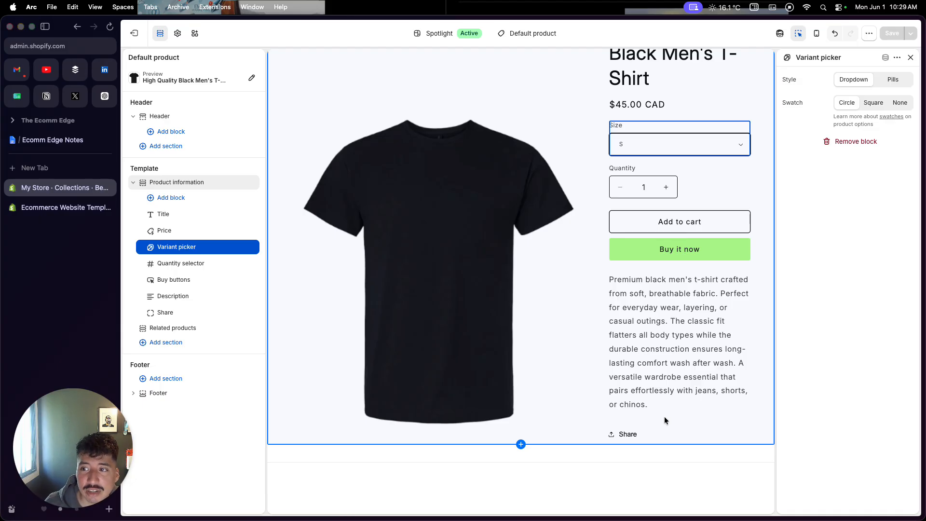
scroll(654, 415, up, 2)
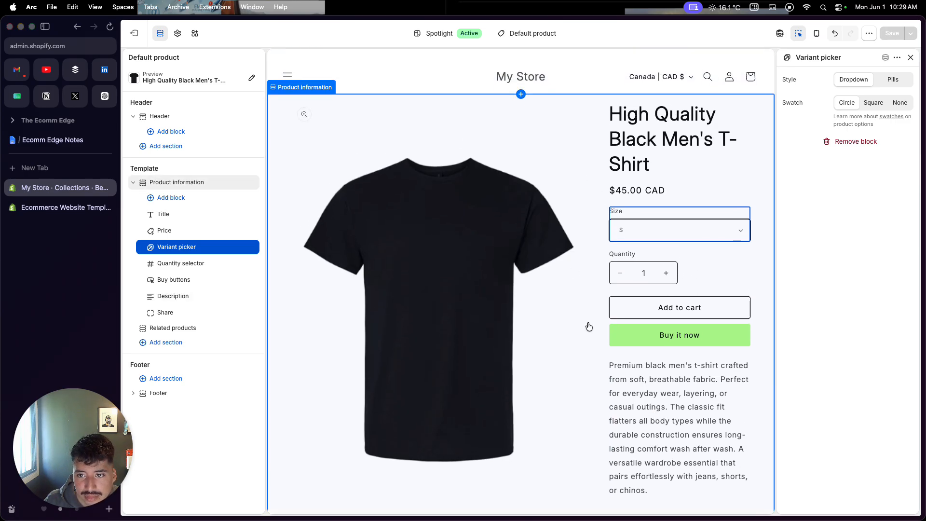
scroll(647, 443, down, 1)
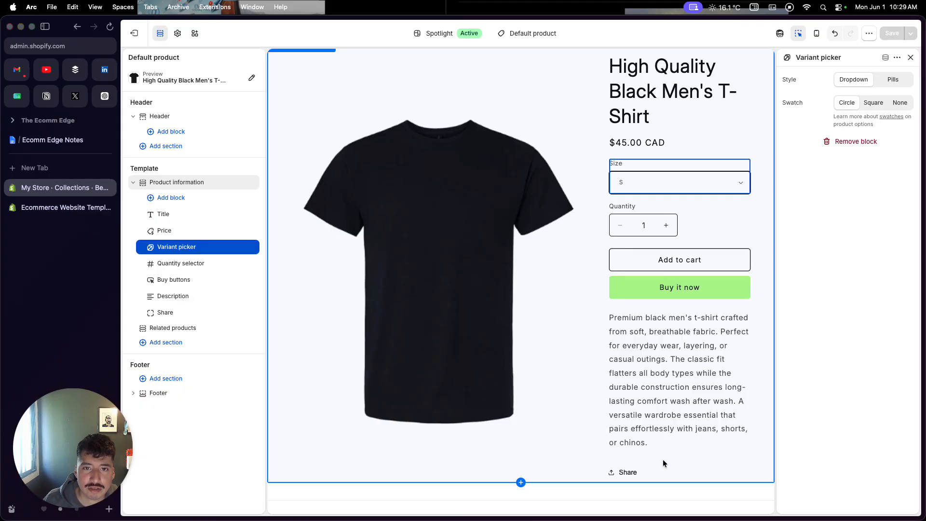
scroll(571, 397, up, 1)
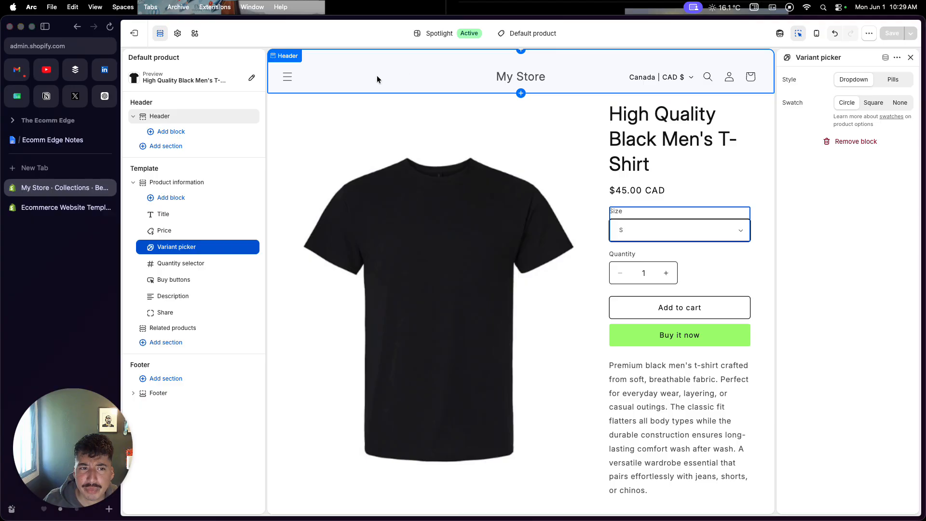
Open the color schemes in the theme settings and bring up Scheme 1 for editing.
click(178, 34)
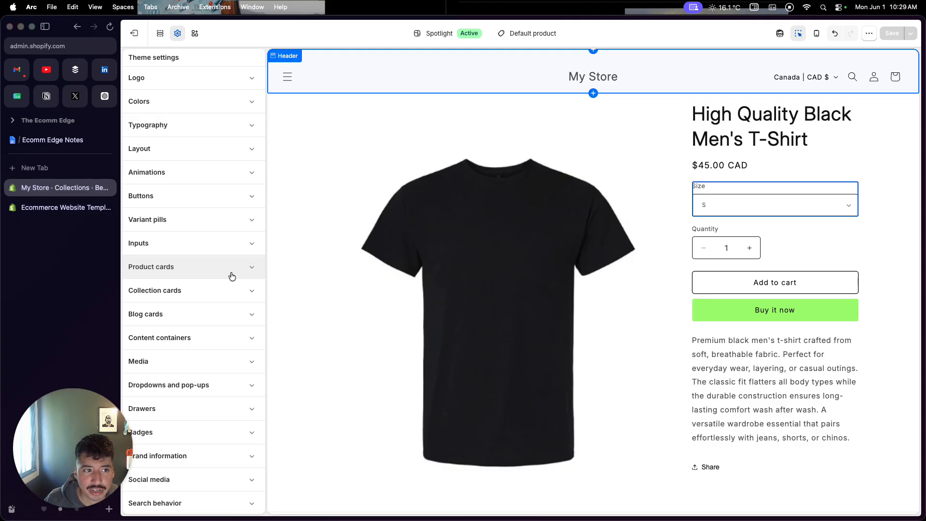
click(225, 109)
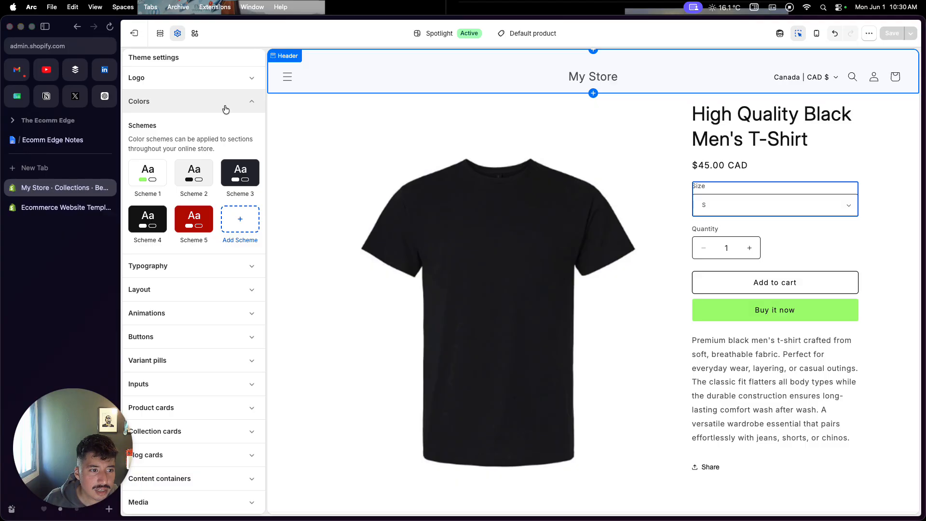
click(154, 180)
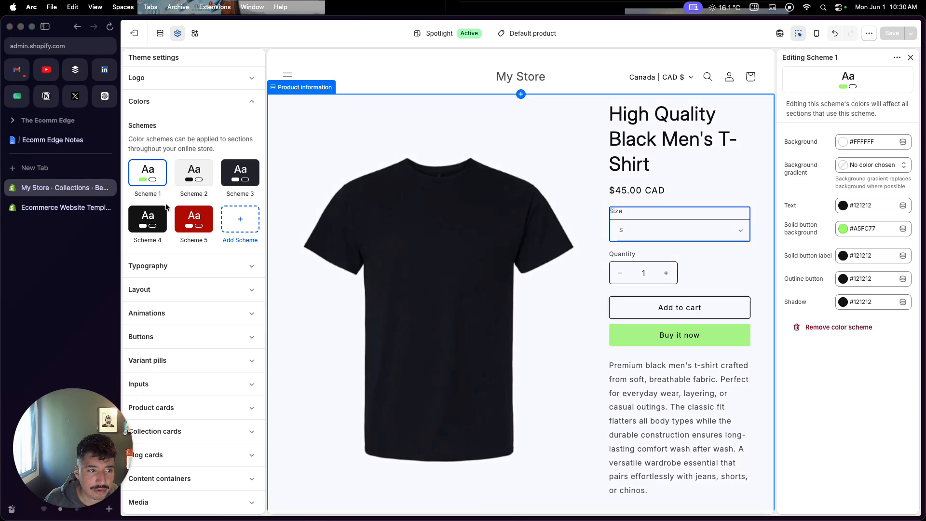
click(150, 180)
click(150, 181)
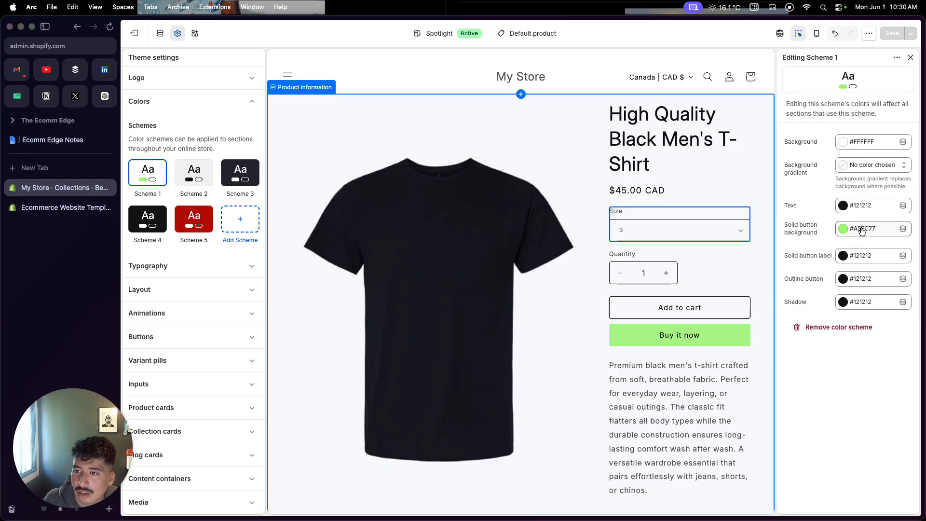
Set Scheme 1's background color to lime yellow, #E3F76E.
click(864, 144)
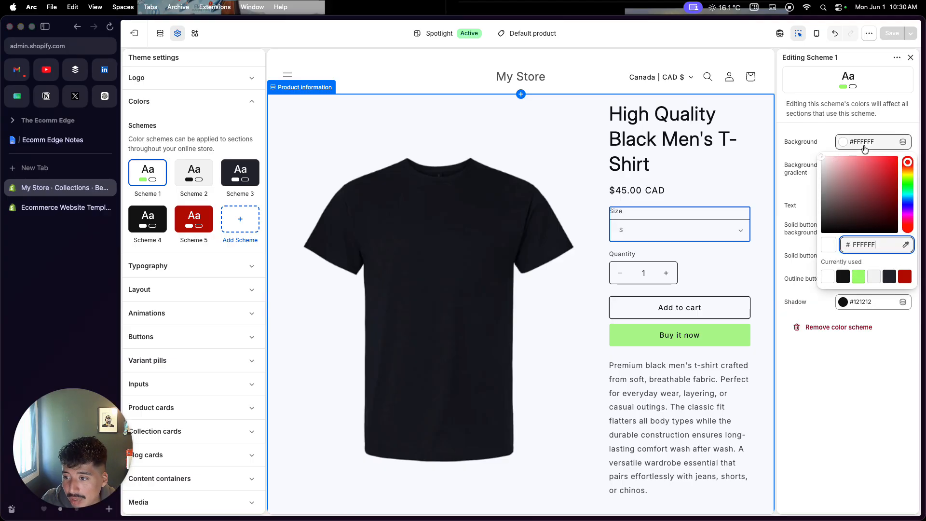
click(905, 179)
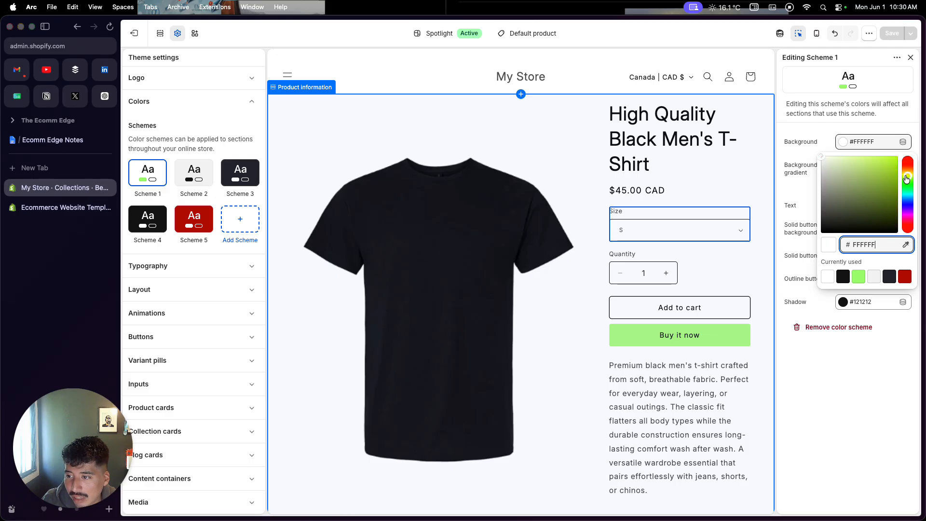
mouse_move(821, 162)
mouse_down()
mouse_move(857, 160)
mouse_move(867, 179)
mouse_move(858, 207)
mouse_move(813, 153)
mouse_up()
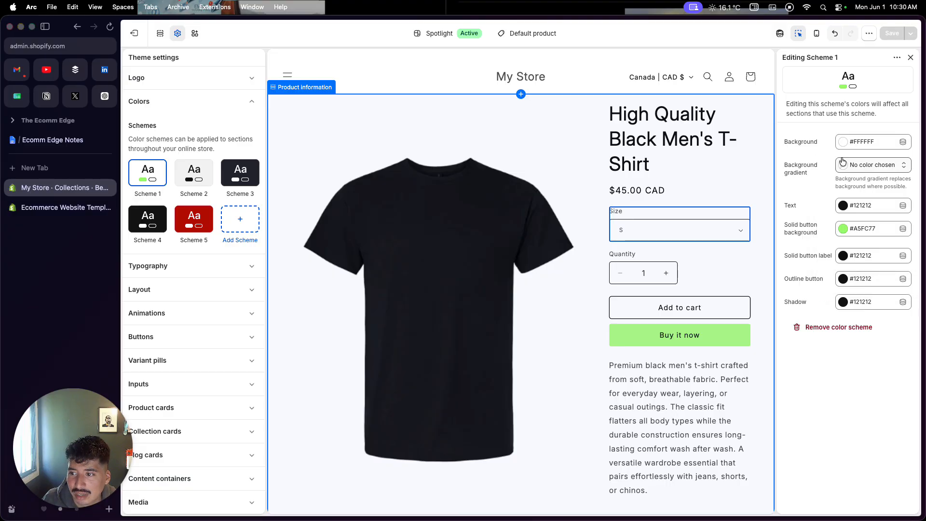
click(873, 143)
click(908, 176)
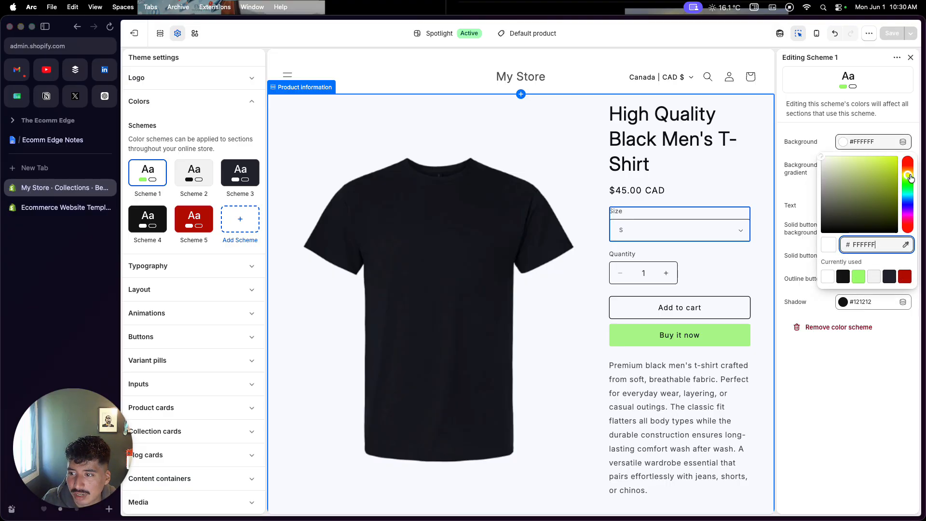
click(869, 162)
mouse_move(870, 162)
mouse_down()
mouse_move(882, 162)
mouse_move(864, 158)
mouse_up()
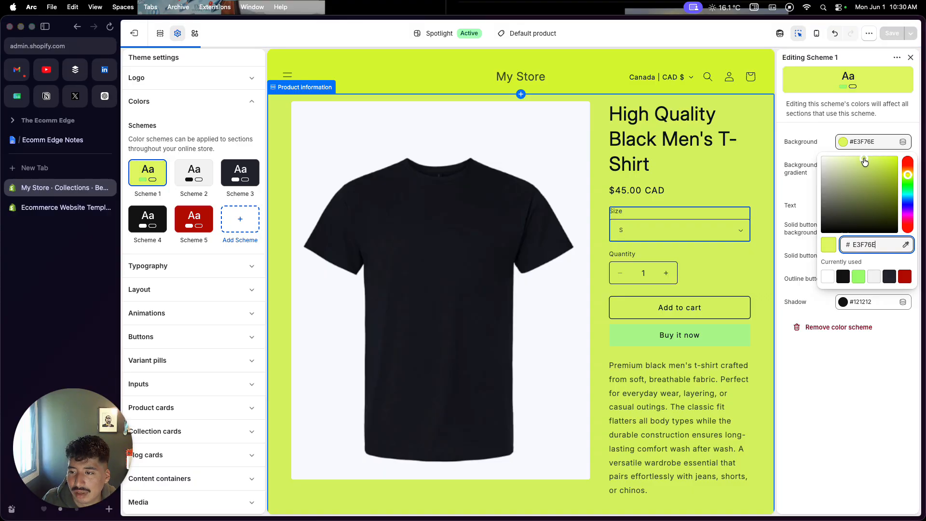
click(876, 126)
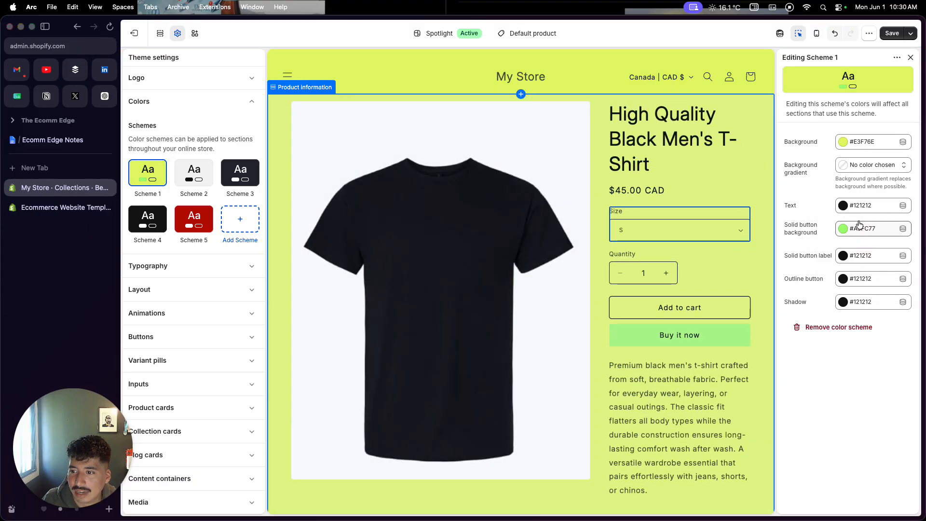
Set Scheme 1's text color to white, #FFFFFF, from the currently used colors.
click(862, 205)
click(904, 167)
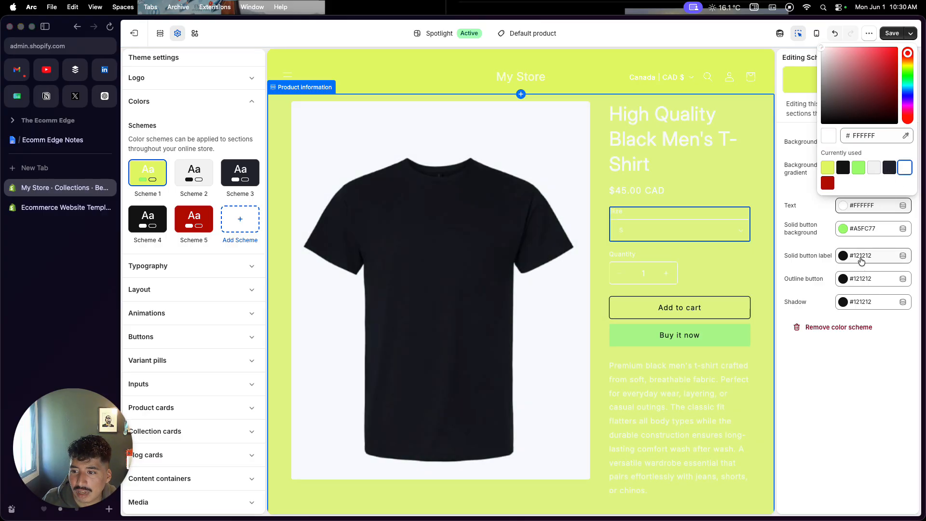
click(802, 198)
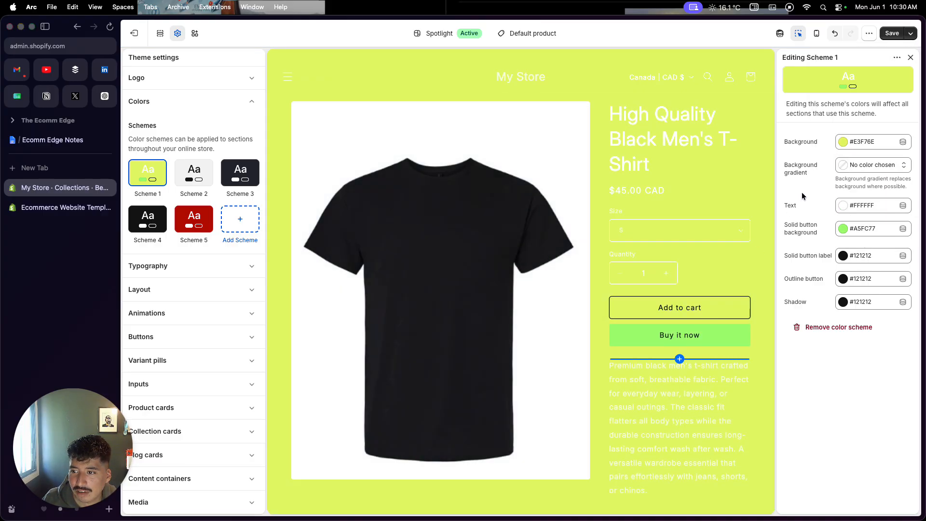
Set Scheme 1's background color to coral red, #FE7D7D, check it on the product page and save the theme.
click(861, 141)
click(907, 163)
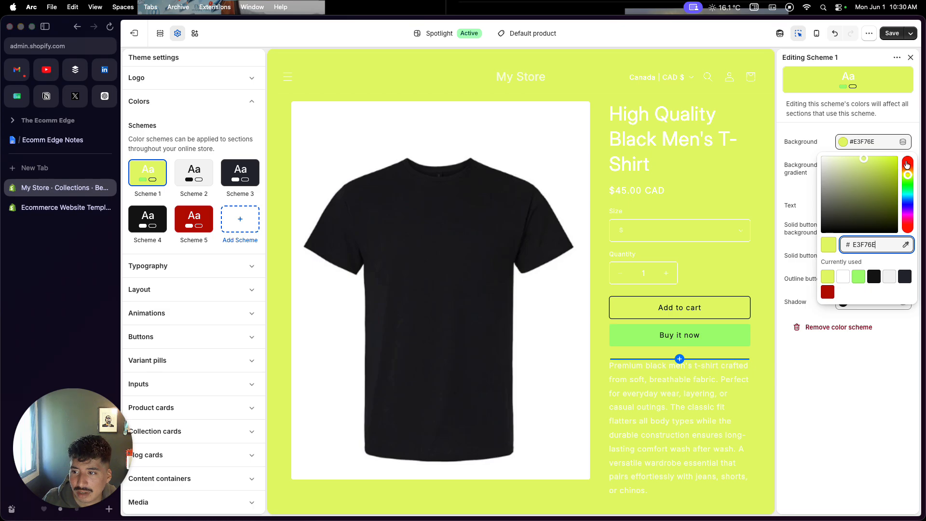
click(861, 158)
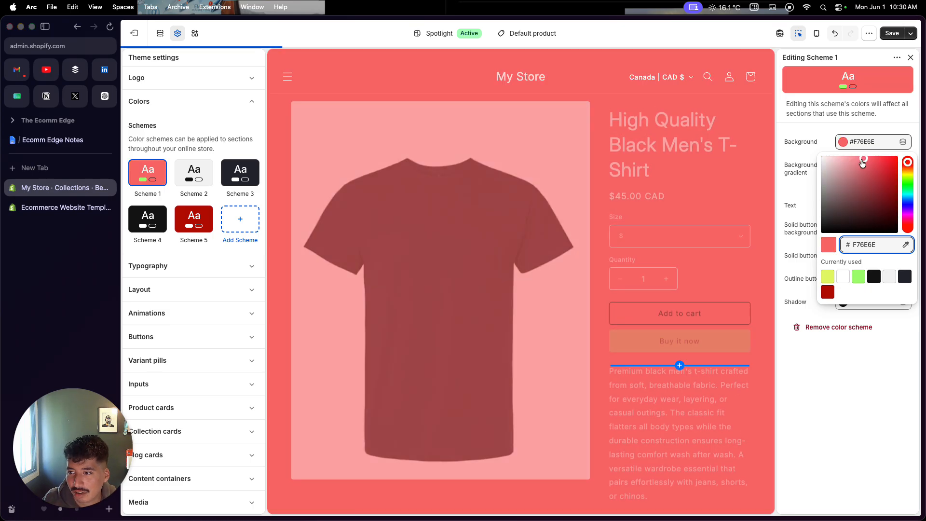
mouse_move(861, 158)
mouse_down()
mouse_move(851, 158)
mouse_move(860, 156)
mouse_up()
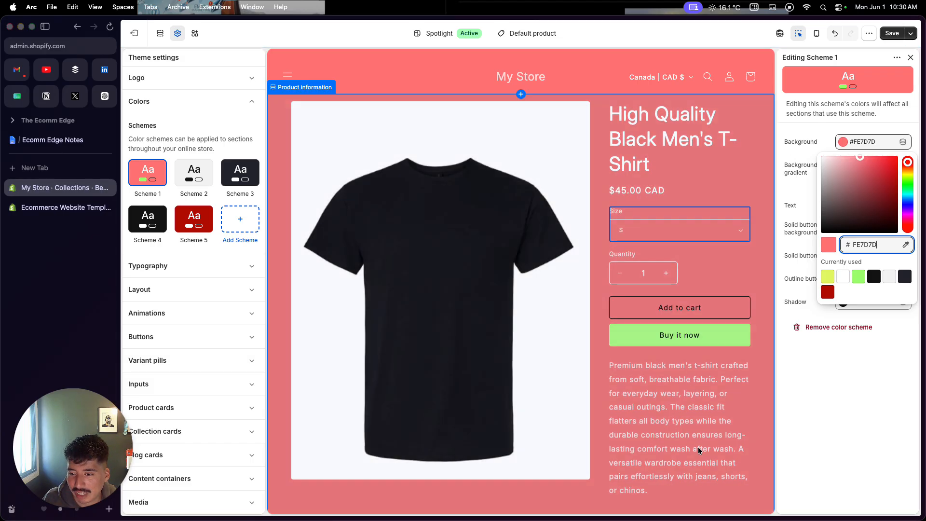
click(794, 387)
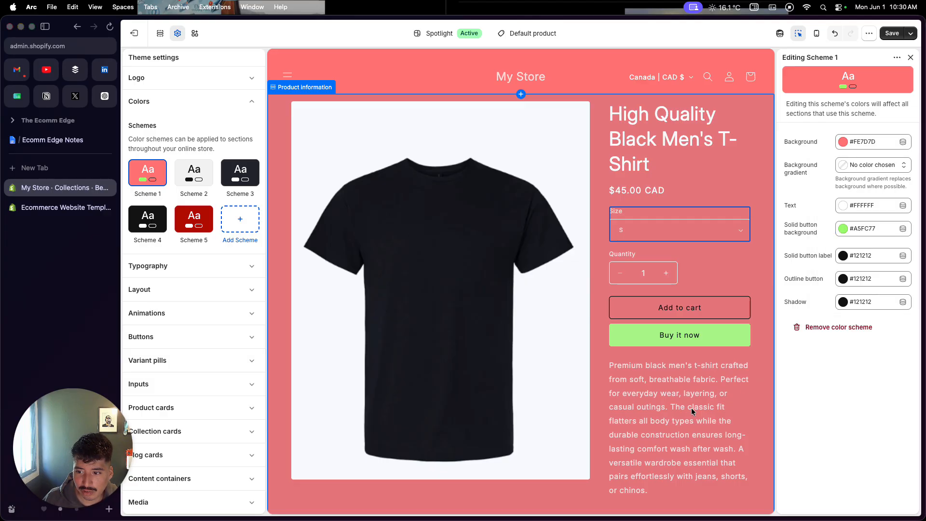
scroll(684, 421, down, 5)
scroll(683, 421, up, 5)
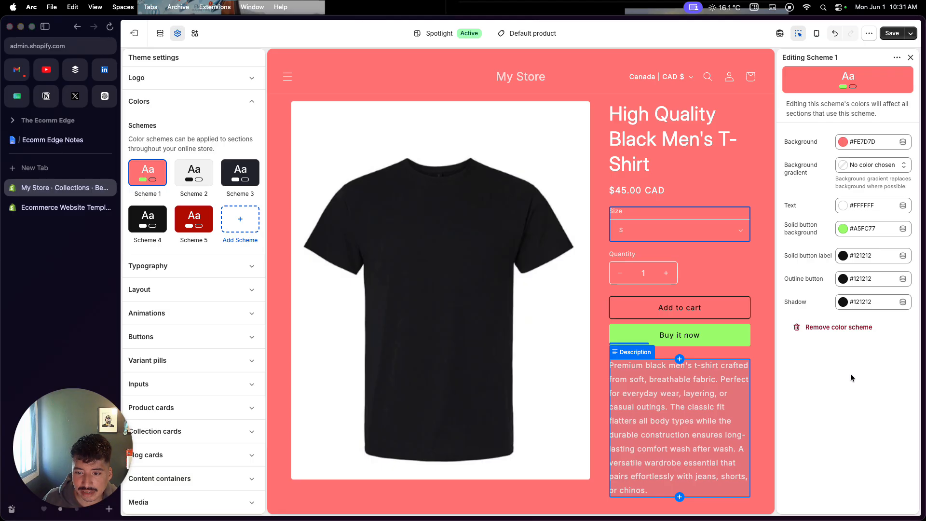
click(887, 34)
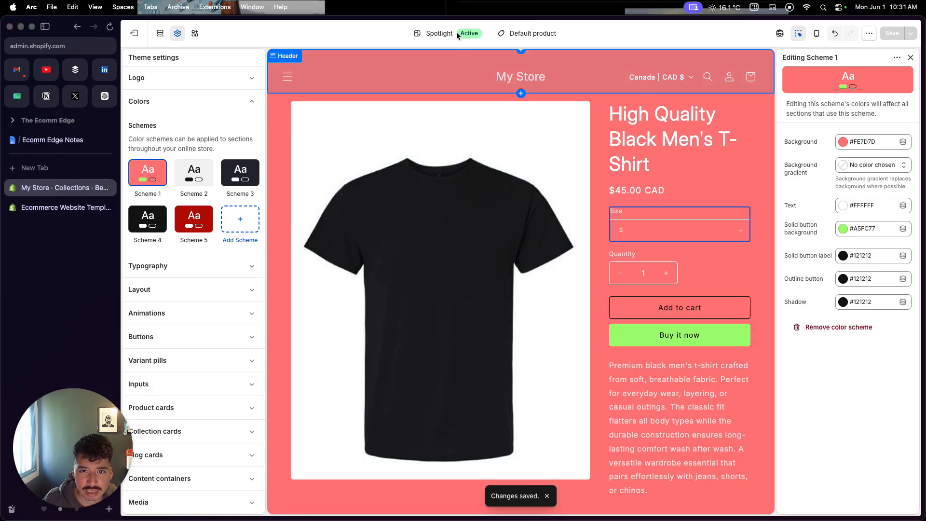
Open the contact page template in the theme editor preview.
click(522, 33)
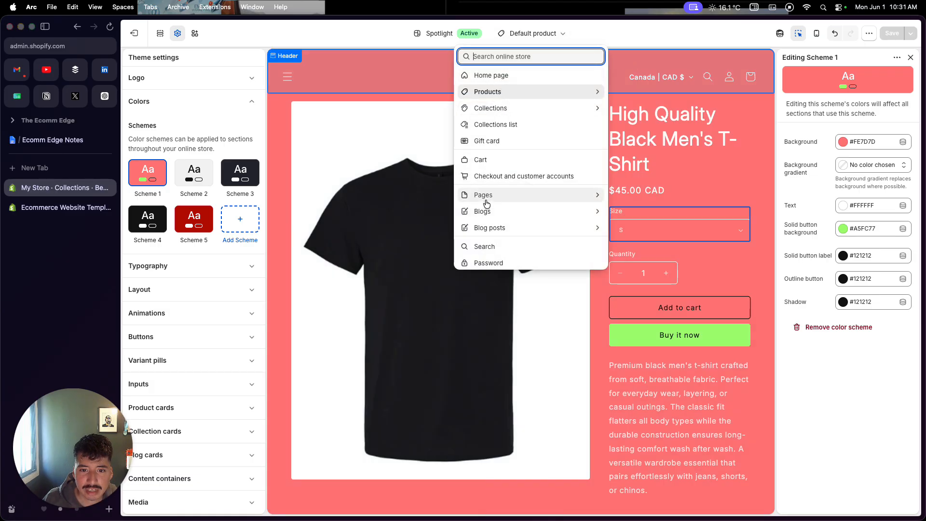
click(570, 195)
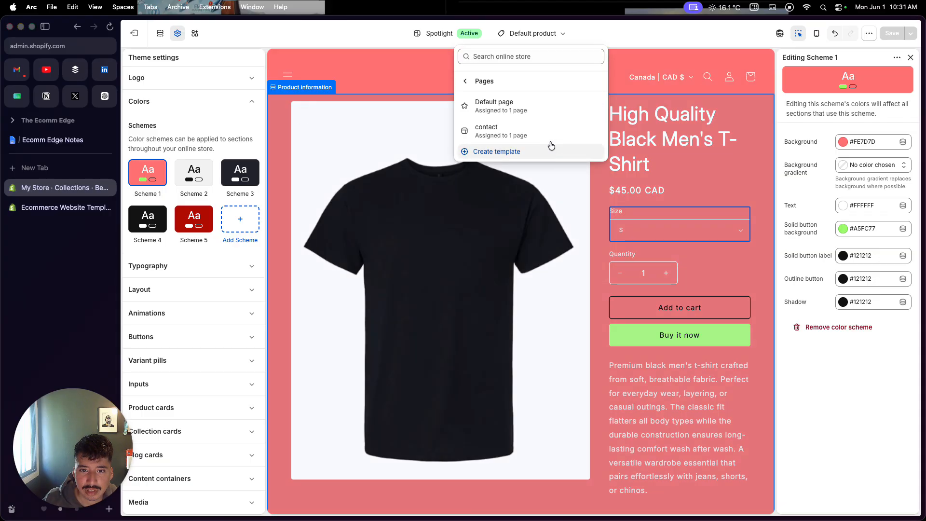
click(545, 128)
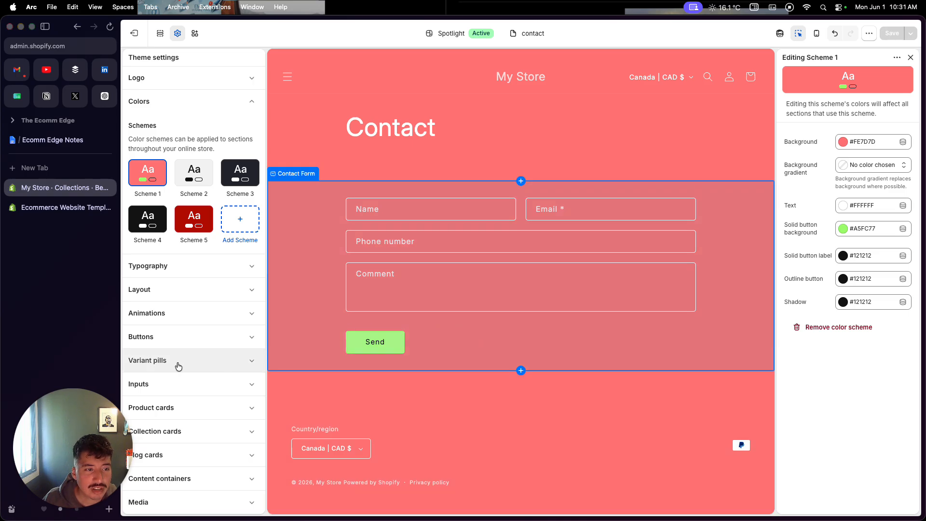
Examine the logo and favicon options and the remaining categories in the theme settings.
click(241, 81)
scroll(216, 208, down, 2)
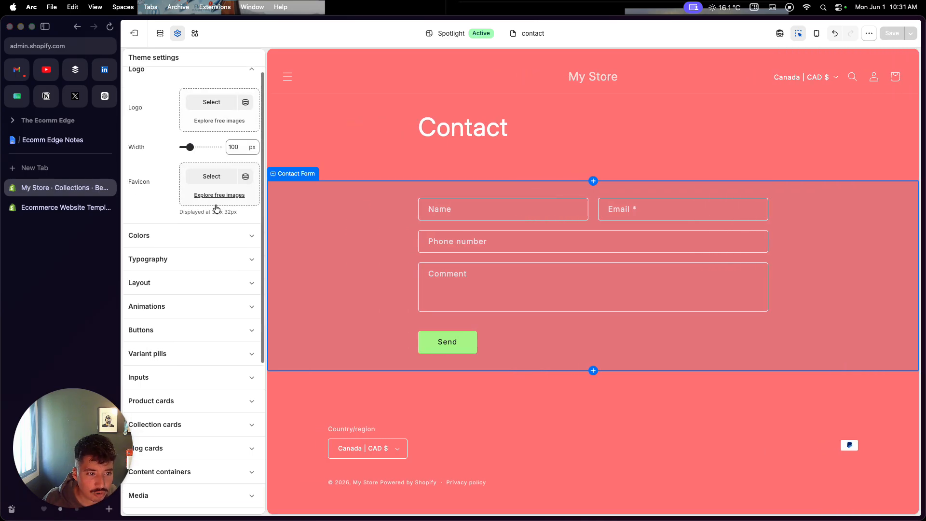
scroll(215, 207, down, 2)
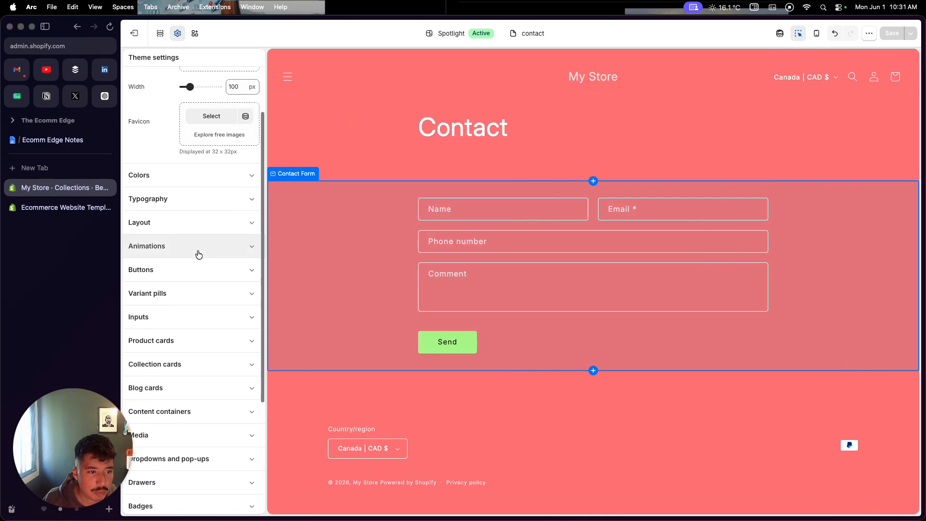
scroll(187, 365, down, 1)
scroll(187, 376, up, 3)
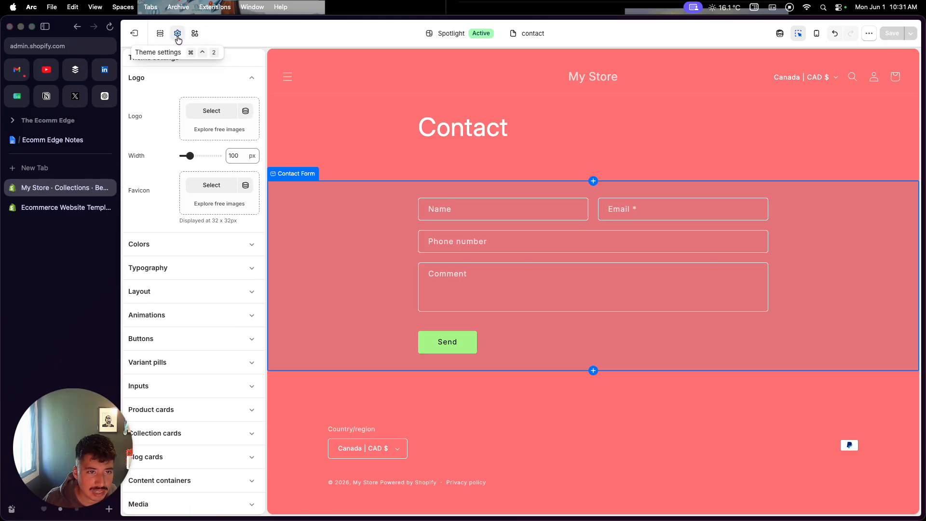
Exit the theme editor and open a blank new page form from the online store's pages.
click(135, 34)
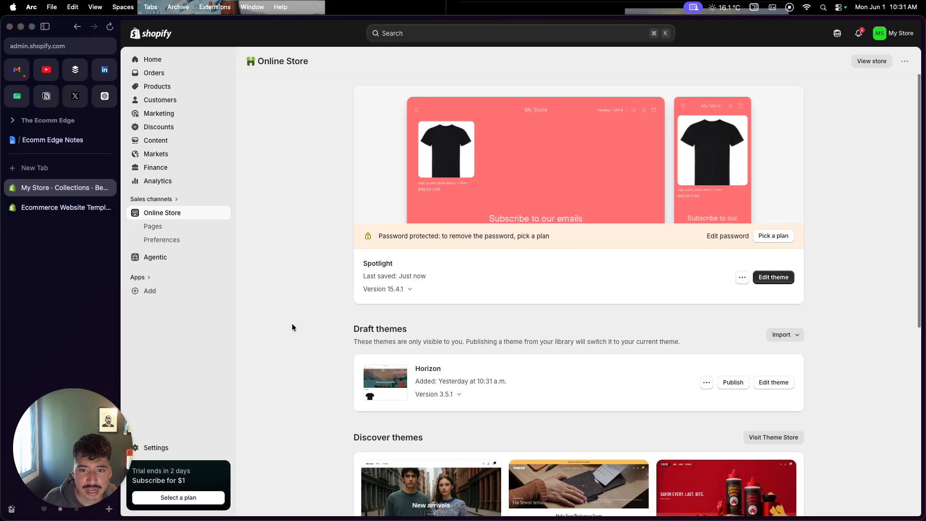
click(202, 224)
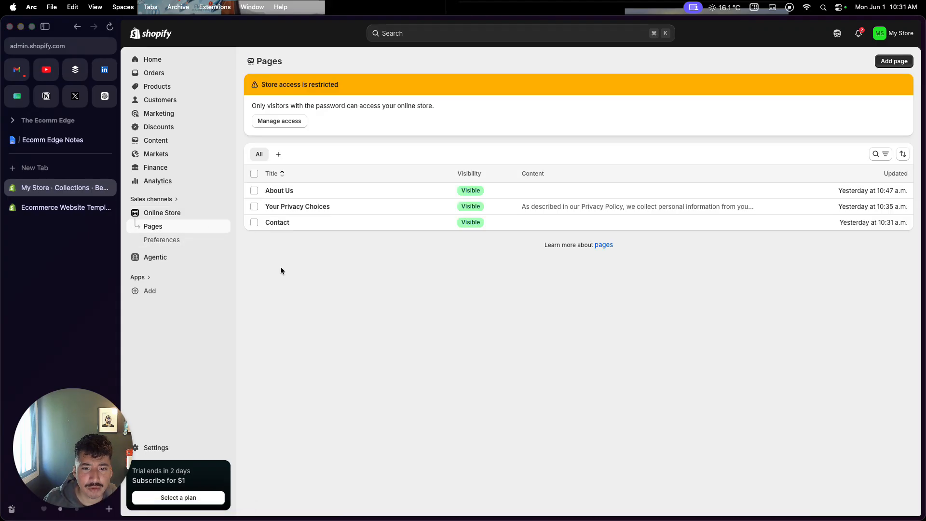
click(888, 63)
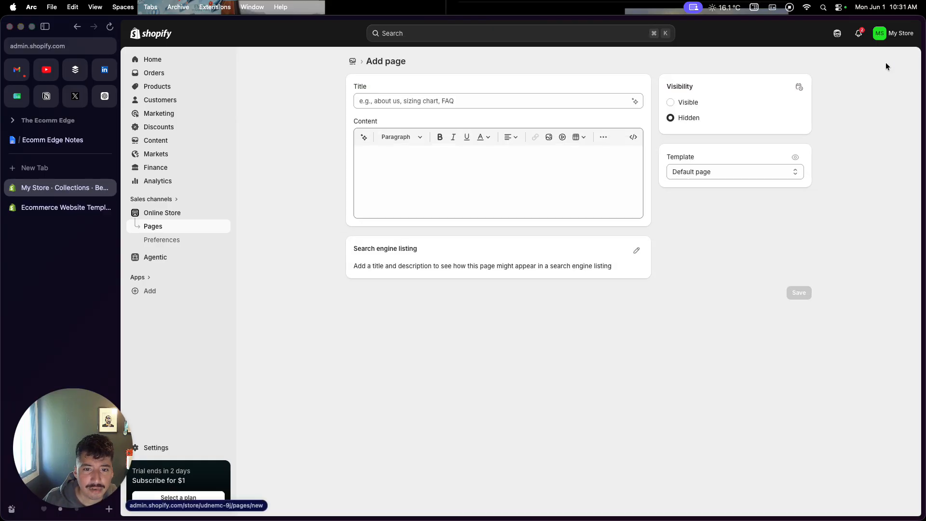
click(466, 196)
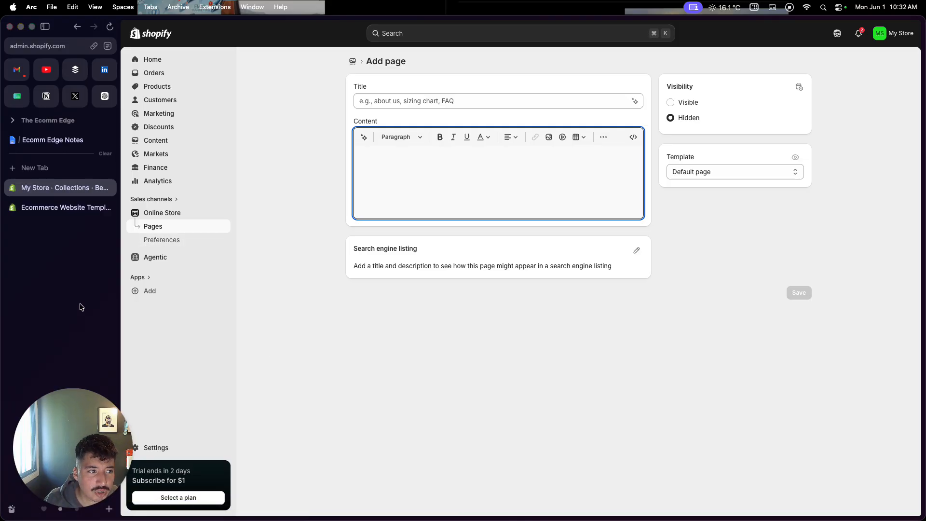
Open the Shopify App Store from the recommended apps and browse to the apps popular with similar stores.
click(145, 292)
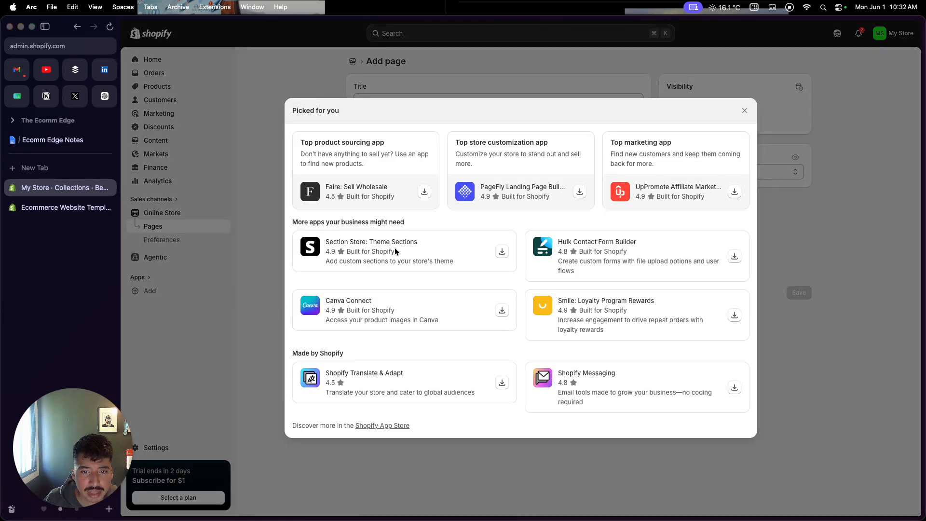
click(382, 426)
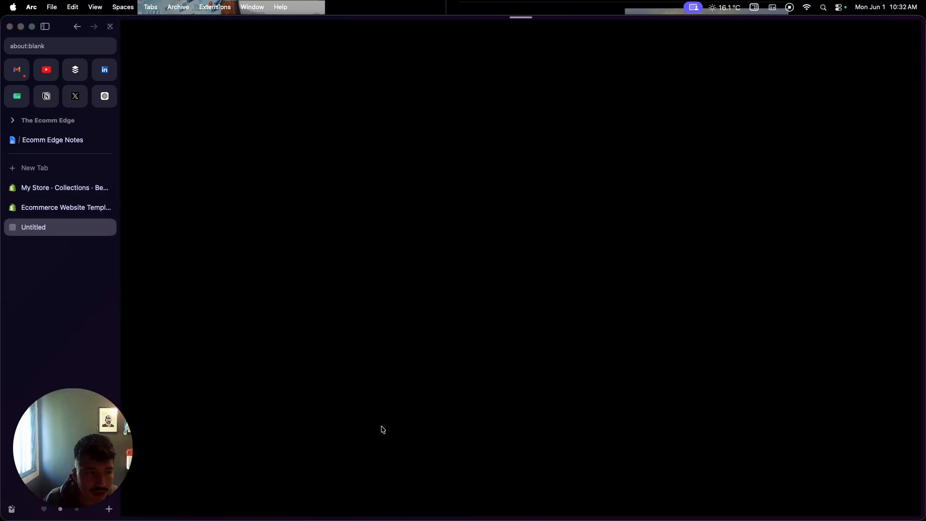
scroll(381, 426, down, 5)
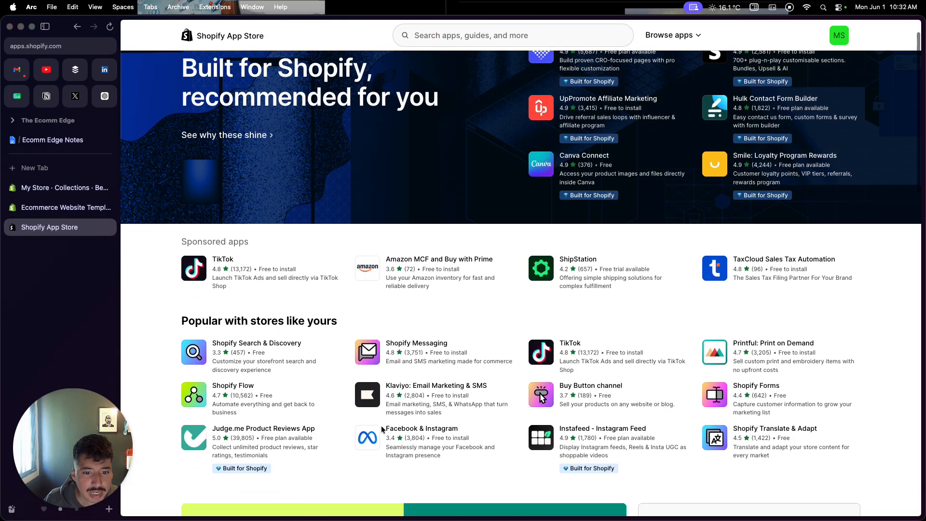
Open the Shopify Messaging, Shopify Flow and Shopify Inbox app listings in separate new tabs.
right_click(420, 262)
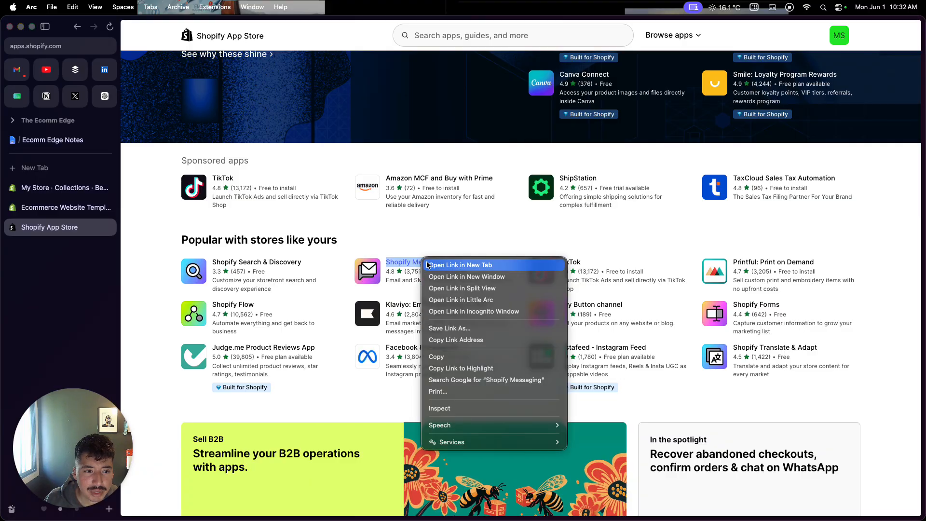
click(427, 264)
right_click(251, 307)
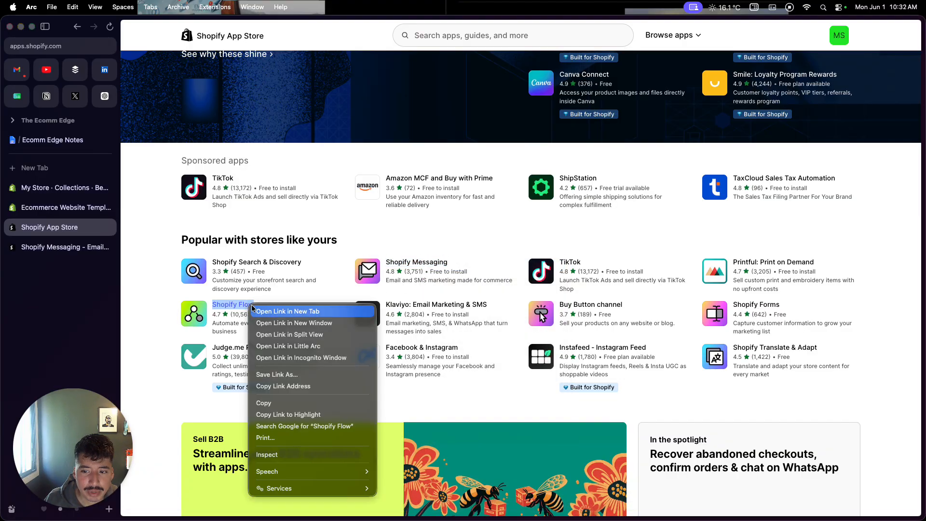
click(257, 308)
scroll(257, 309, down, 12)
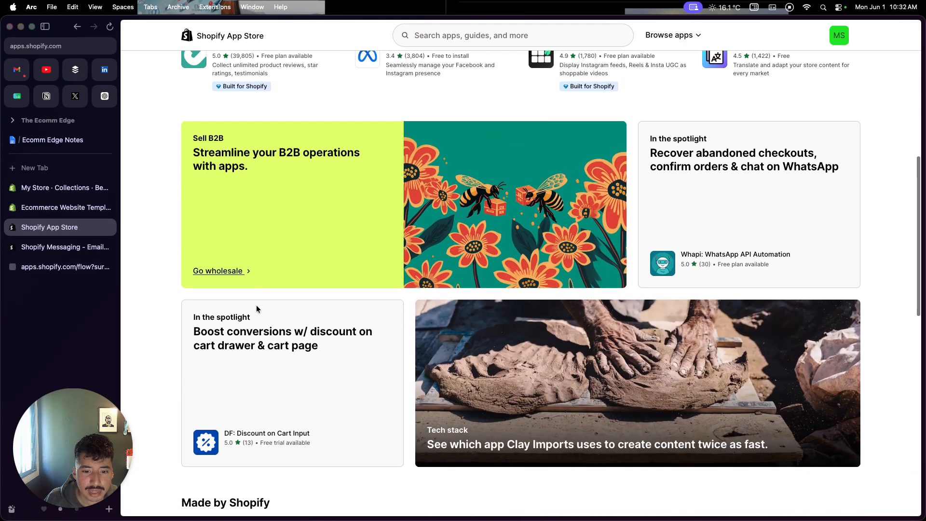
right_click(229, 208)
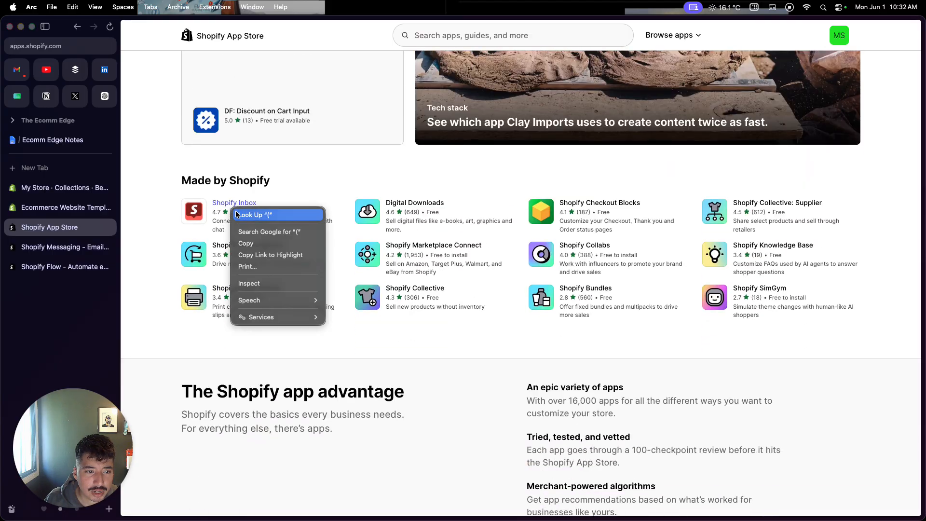
right_click(223, 201)
click(263, 206)
Review the Shopify Messaging listing and the workflow screenshots on the Shopify Flow listing.
click(68, 247)
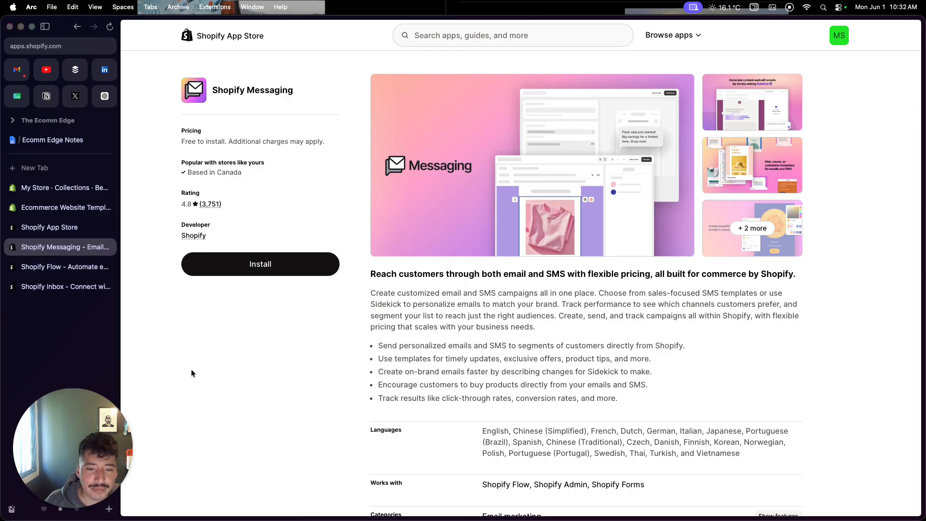
scroll(191, 369, down, 1)
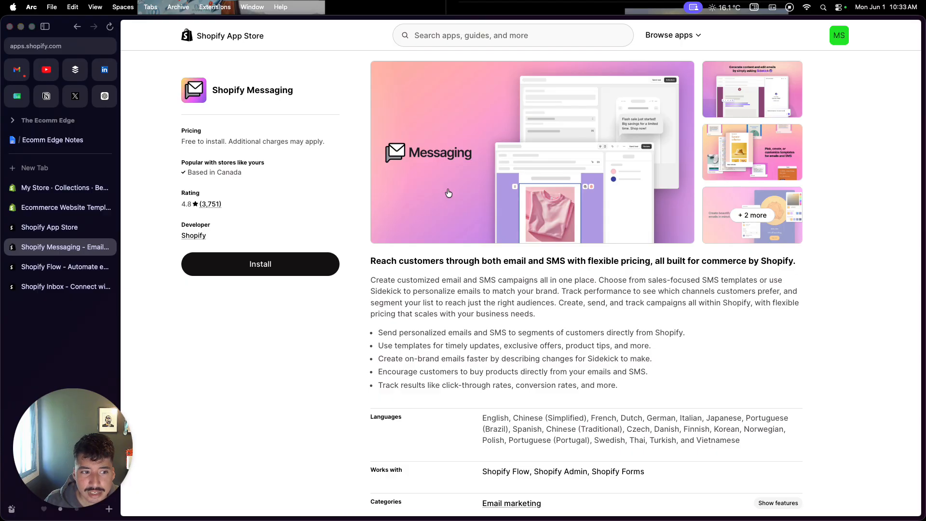
click(58, 270)
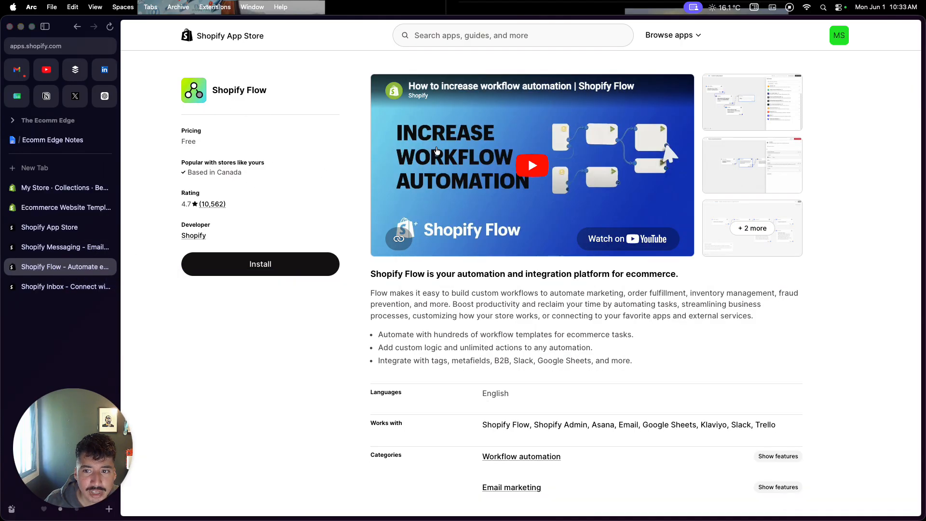
click(753, 110)
click(903, 49)
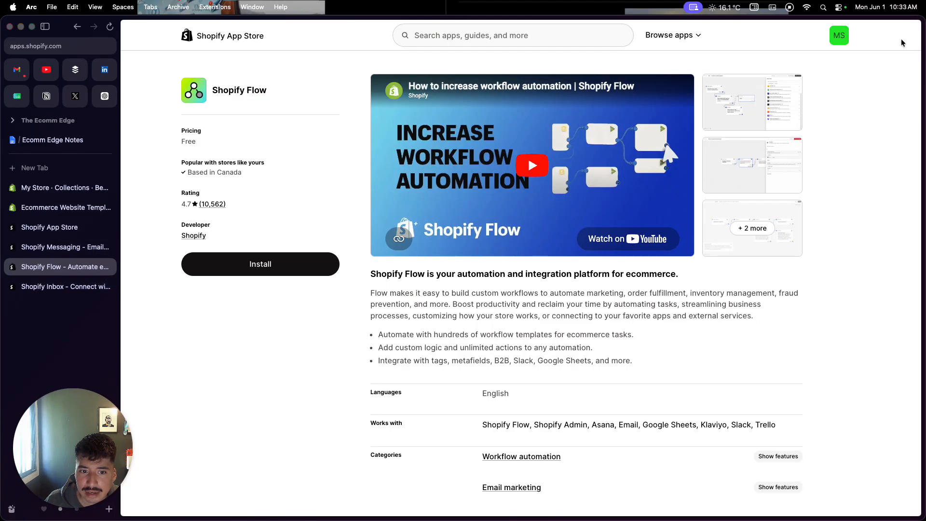
click(799, 162)
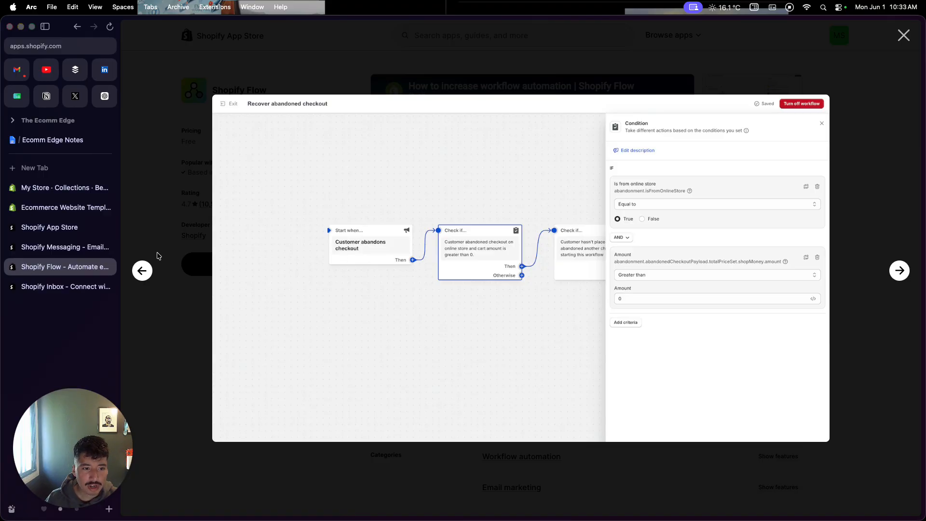
click(668, 57)
click(718, 116)
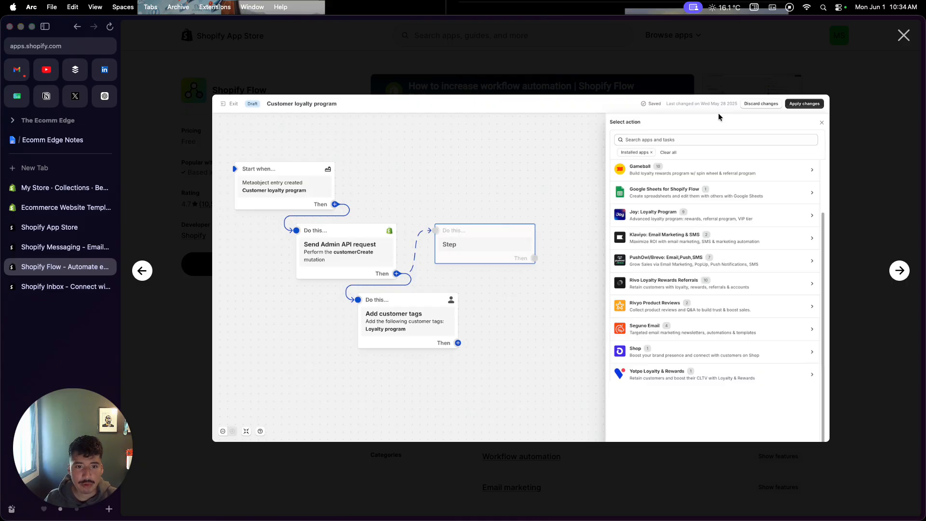
Switch to the Shopify Inbox listing and examine its description, features and merchant reviews.
click(62, 246)
click(60, 268)
click(59, 284)
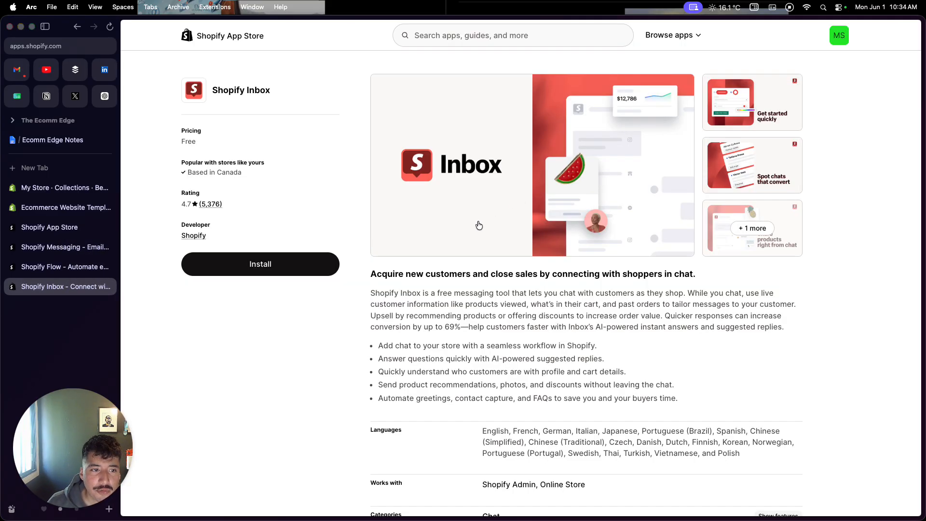
scroll(419, 313, down, 1)
scroll(418, 316, down, 2)
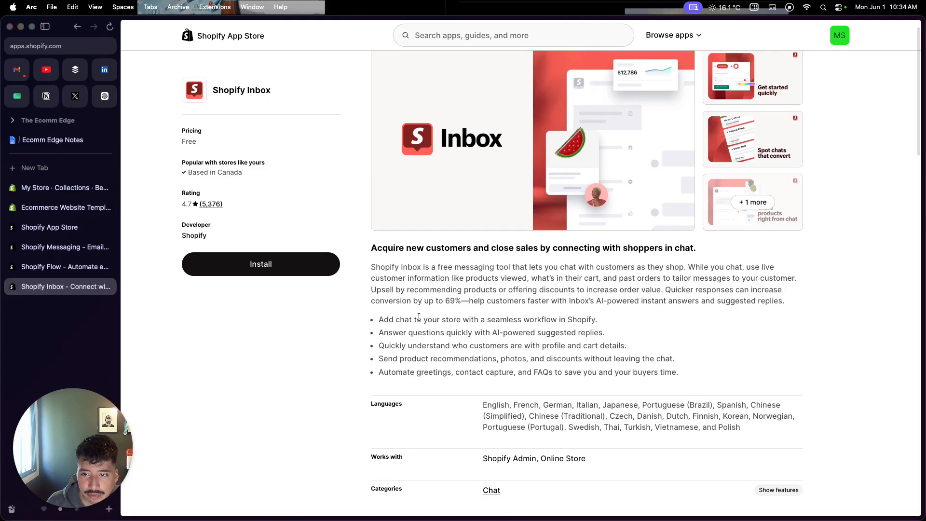
scroll(419, 317, right, 1)
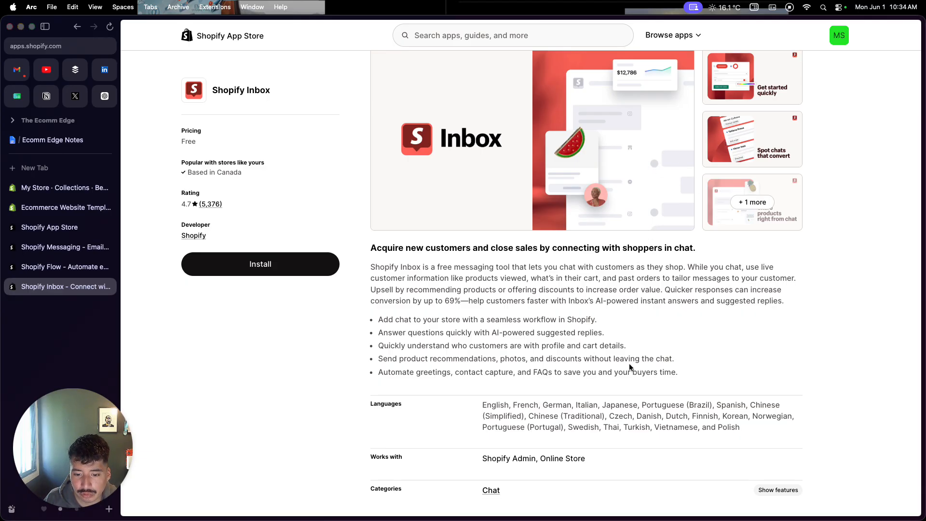
scroll(629, 367, down, 5)
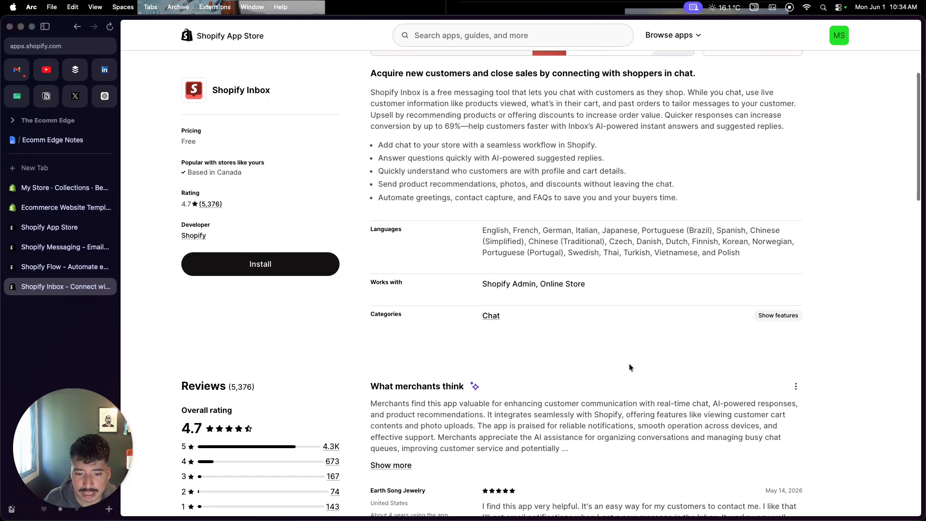
scroll(629, 366, up, 6)
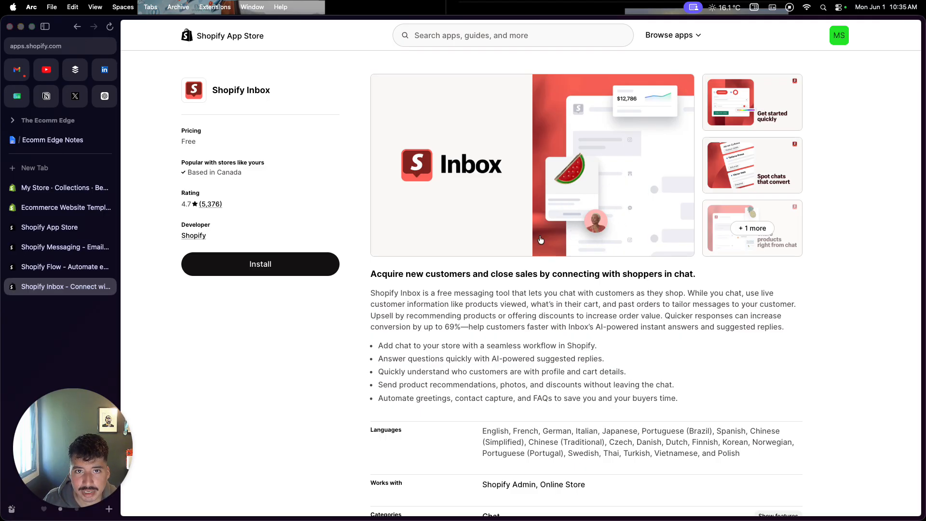
Switch to the Ecomm Edge Notes document and open its Koala Inspector link.
click(72, 233)
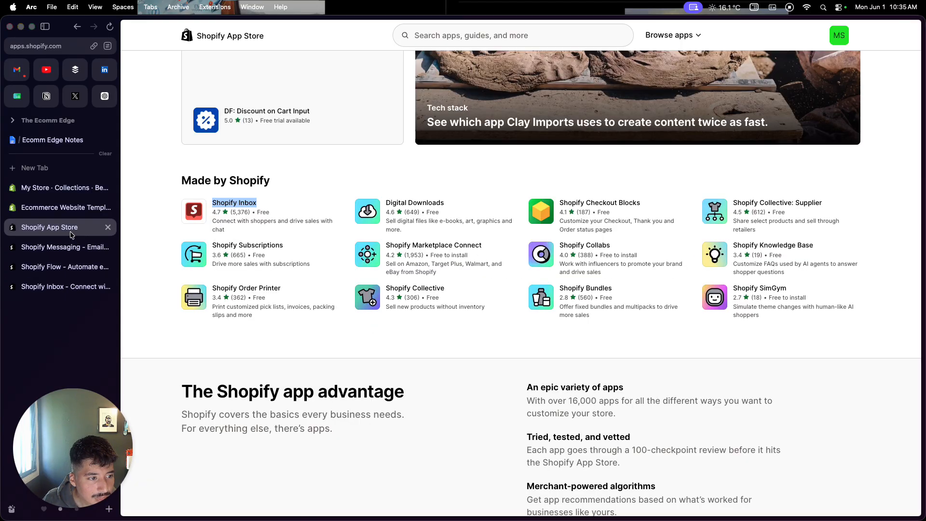
click(66, 141)
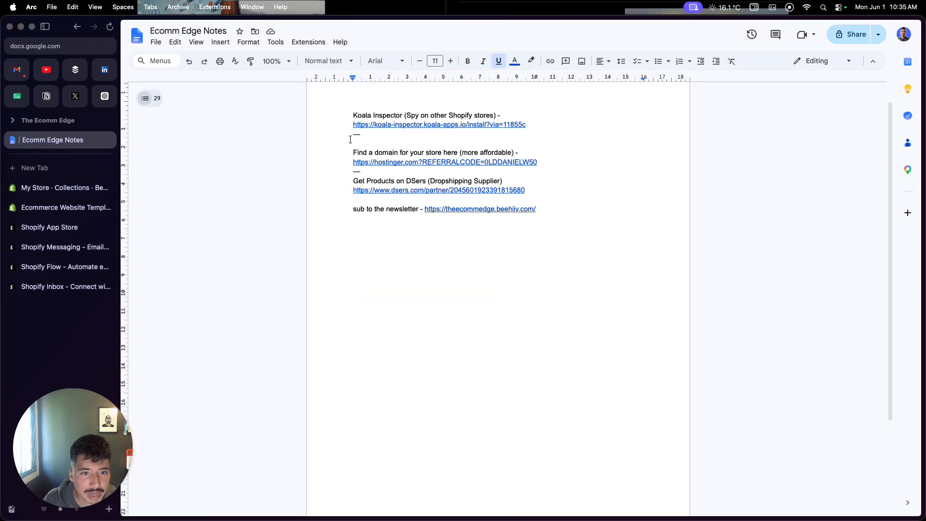
click(439, 124)
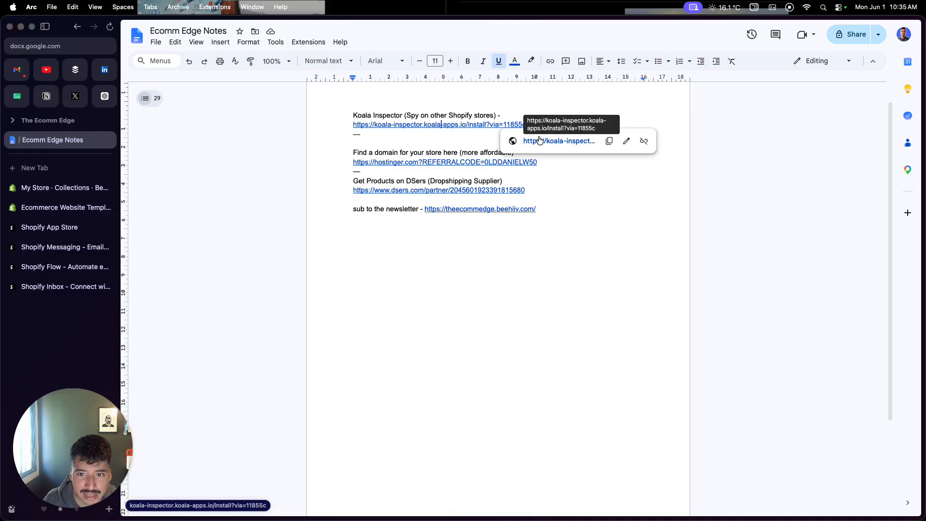
click(538, 140)
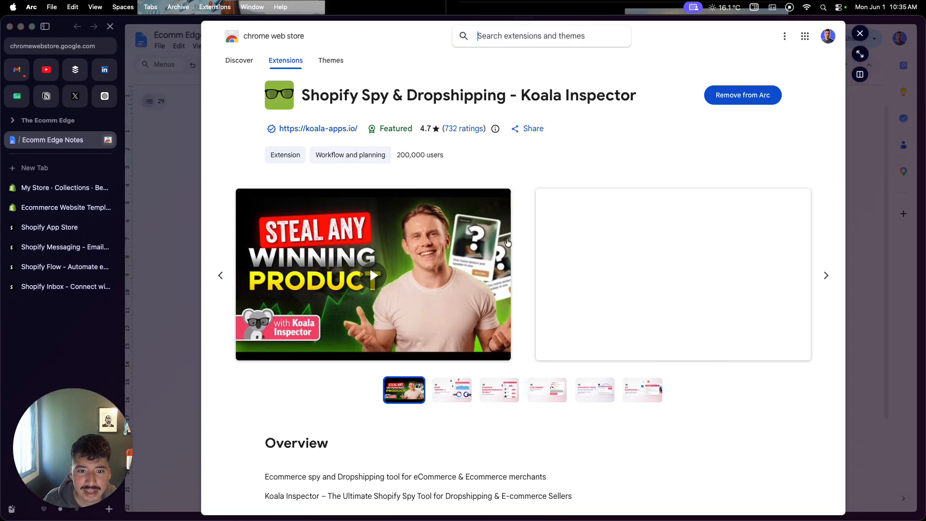
Browse the Koala Inspector extension's preview images, including the winning products and live trends slides.
click(484, 397)
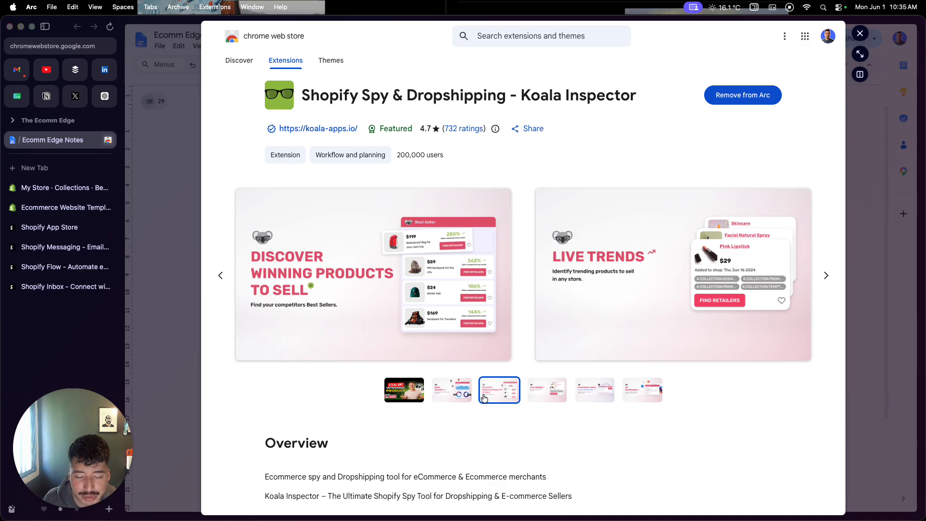
click(460, 398)
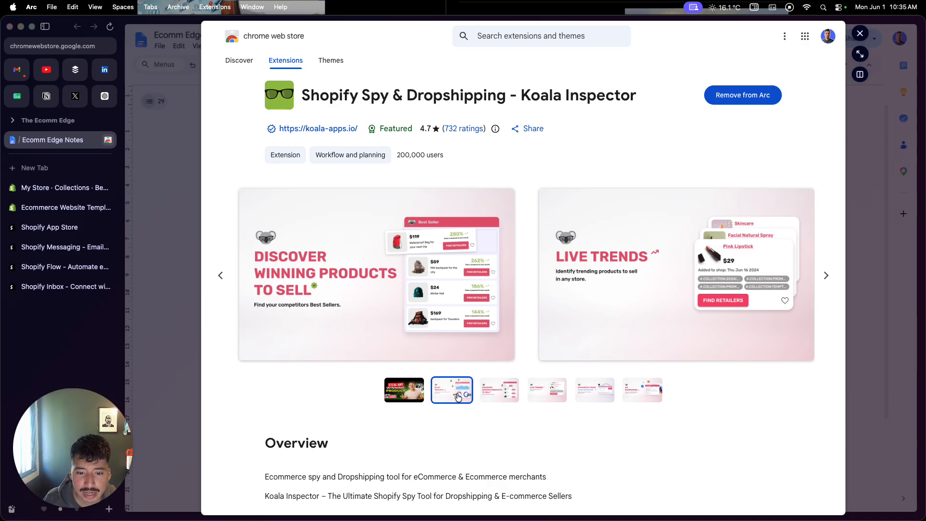
click(546, 401)
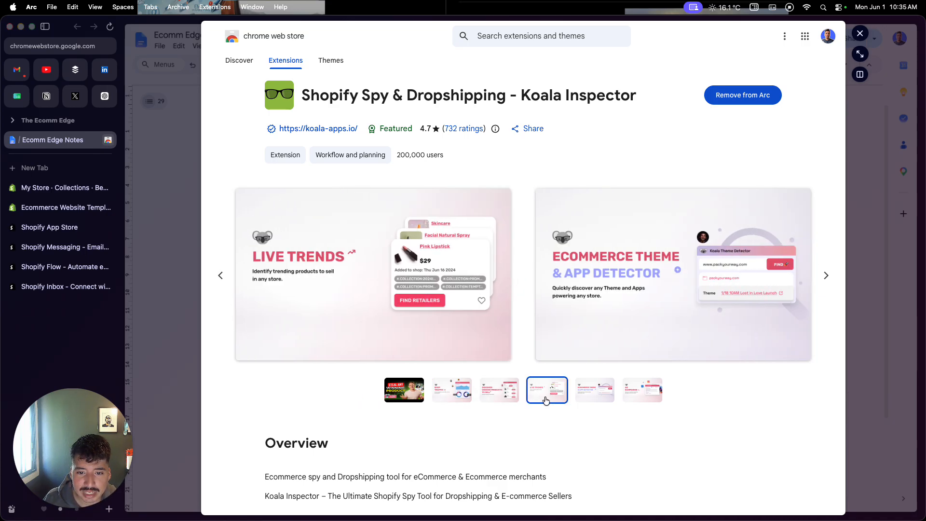
Revisit the Koala Inspector preview slides on winning products and live trends, and close the extension page preview.
click(506, 402)
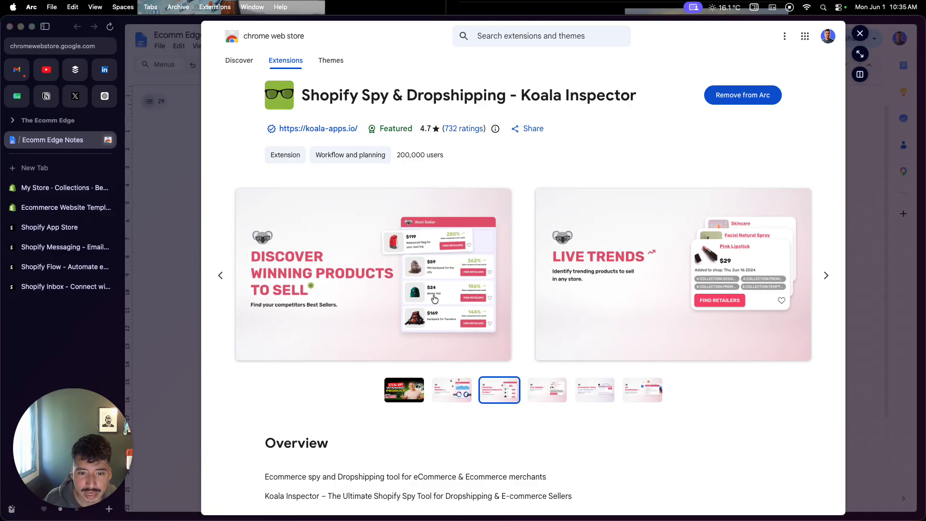
click(552, 392)
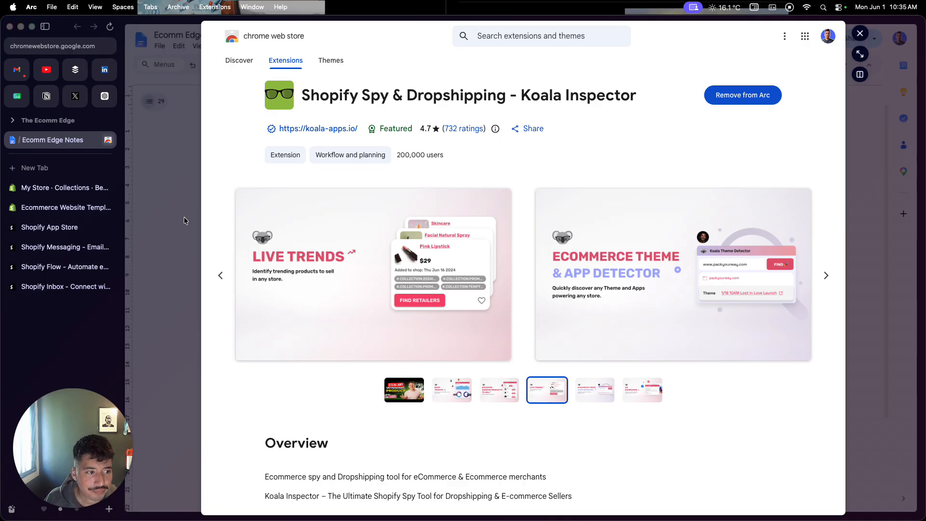
click(156, 212)
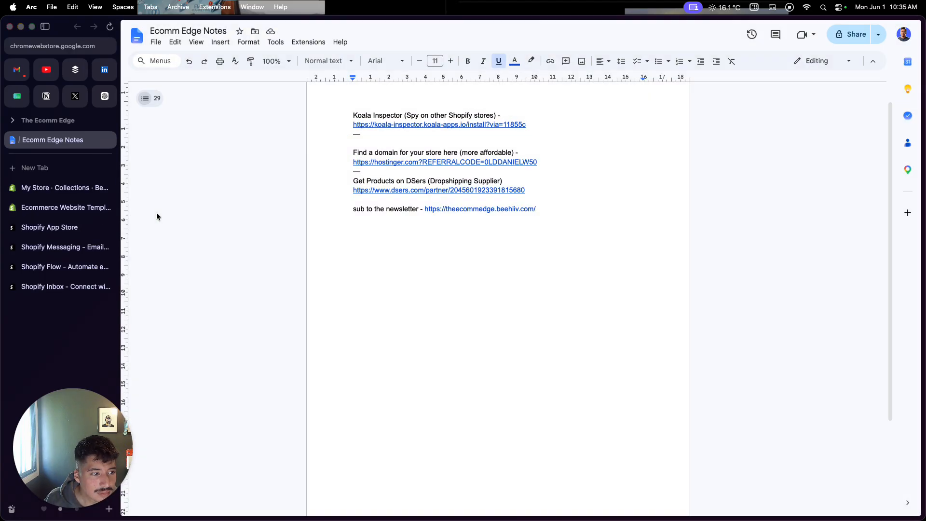
Switch back to the My Store admin and view the store's Payments settings.
click(55, 206)
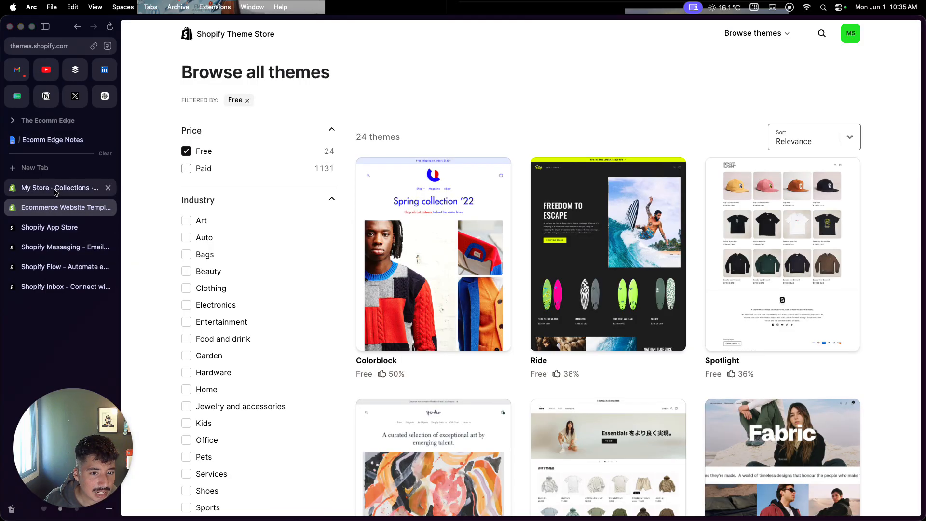
click(56, 193)
click(231, 274)
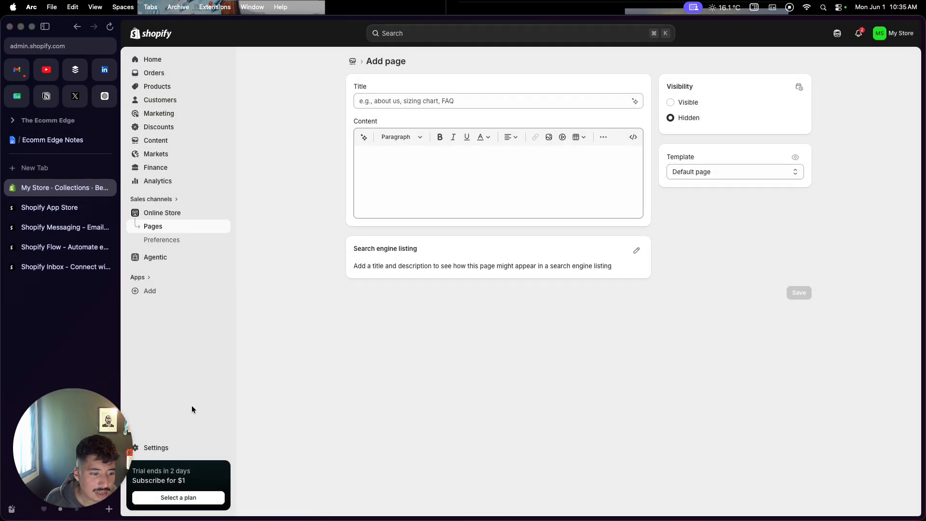
click(168, 445)
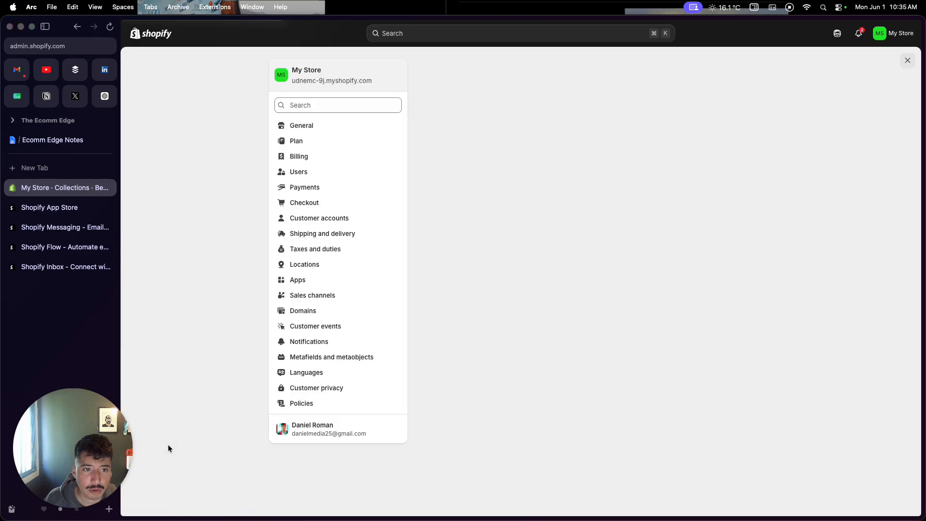
click(305, 187)
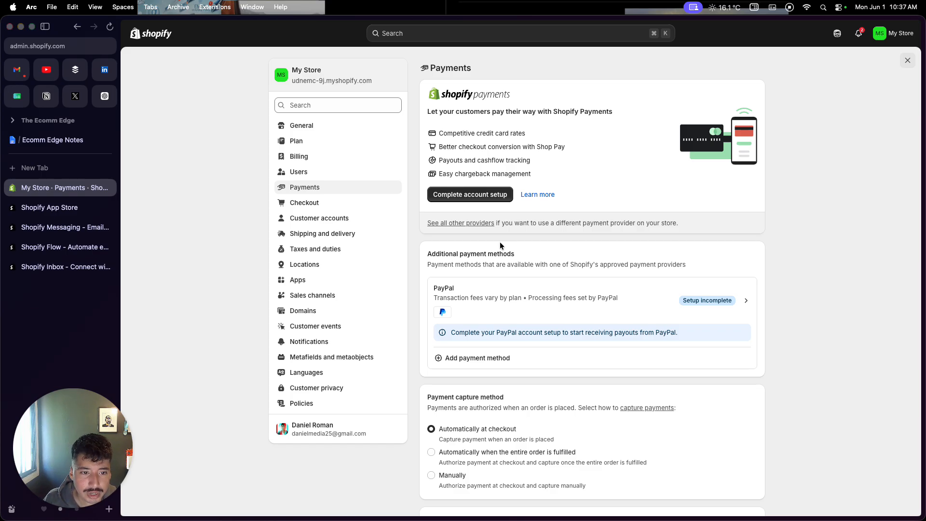
Open the General profile in the Shipping and delivery settings and examine its domestic, international and US cross-border shipping zones and rates.
click(351, 233)
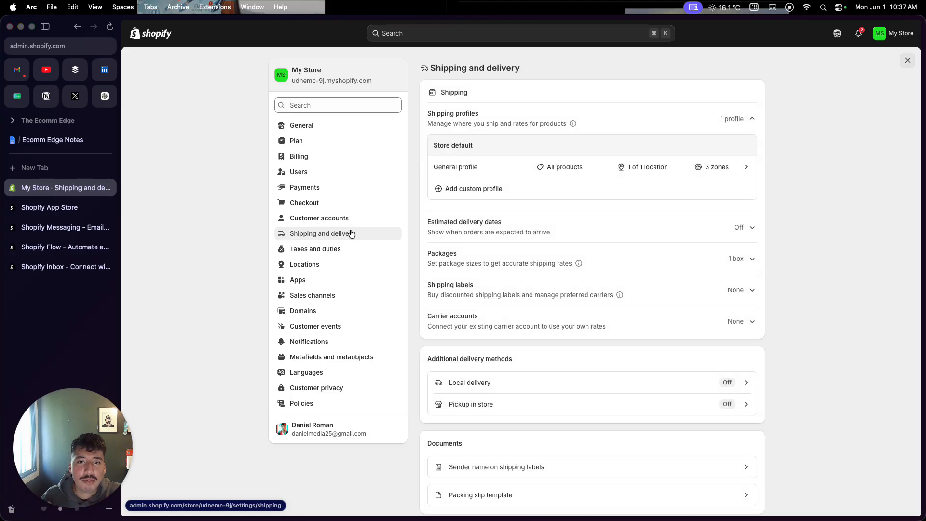
click(445, 172)
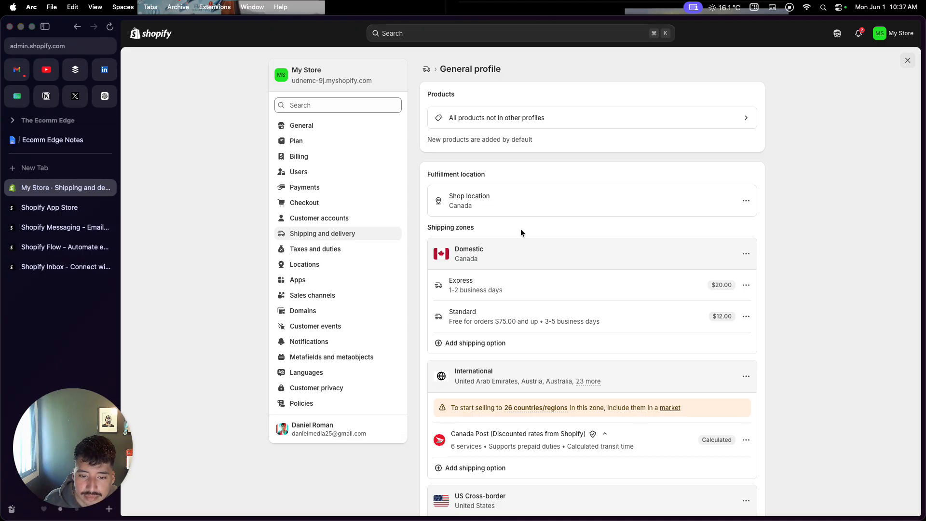
scroll(521, 230, down, 2)
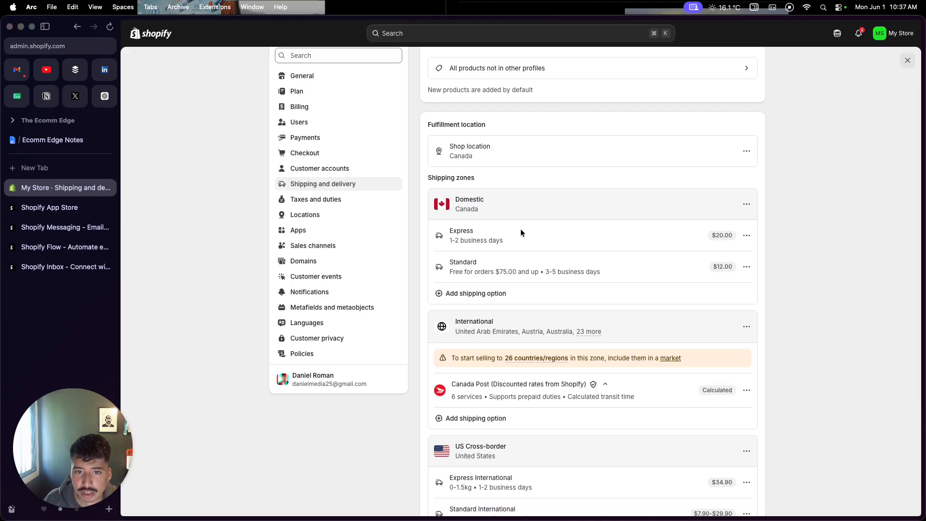
scroll(520, 233, down, 1)
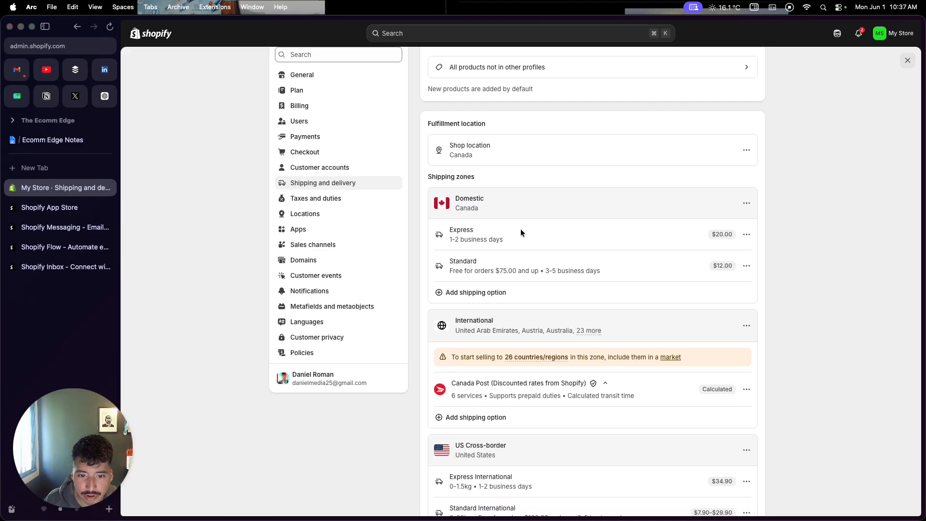
scroll(521, 211, down, 5)
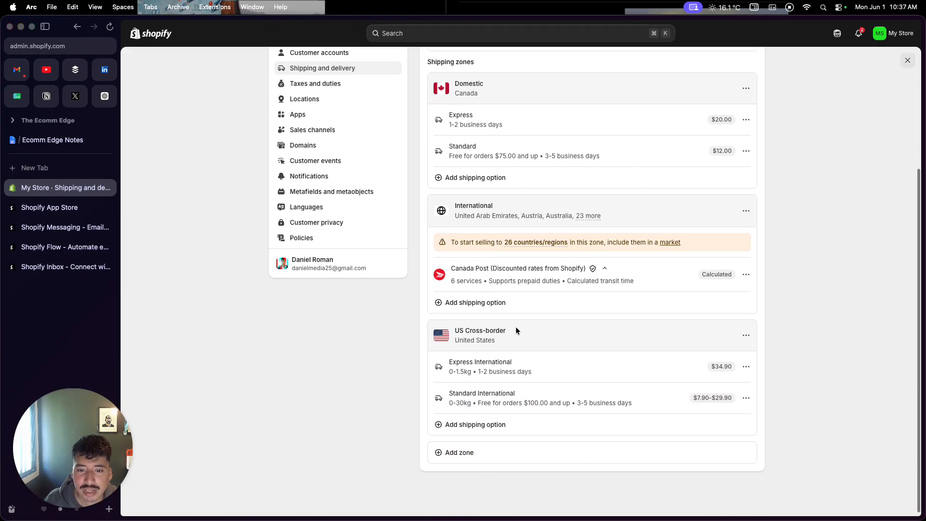
scroll(515, 329, up, 3)
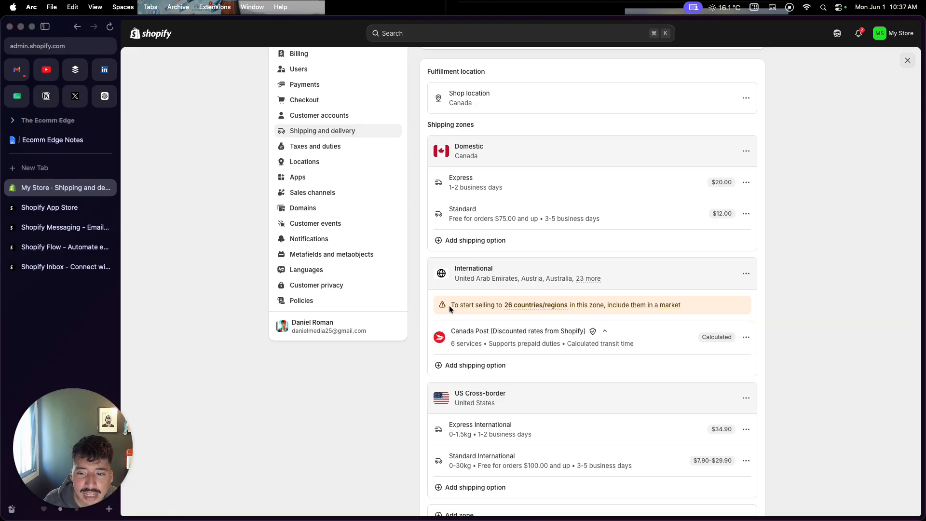
mouse_move(525, 303)
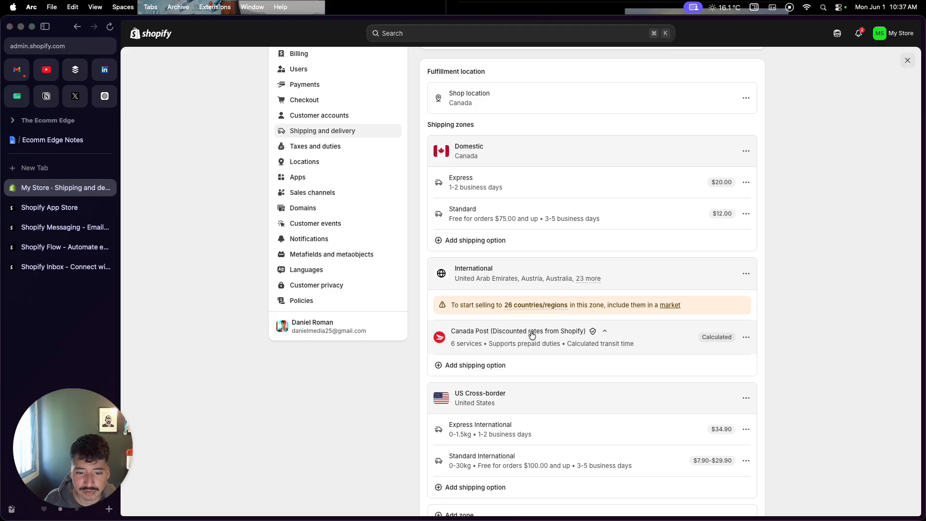
scroll(532, 334, down, 1)
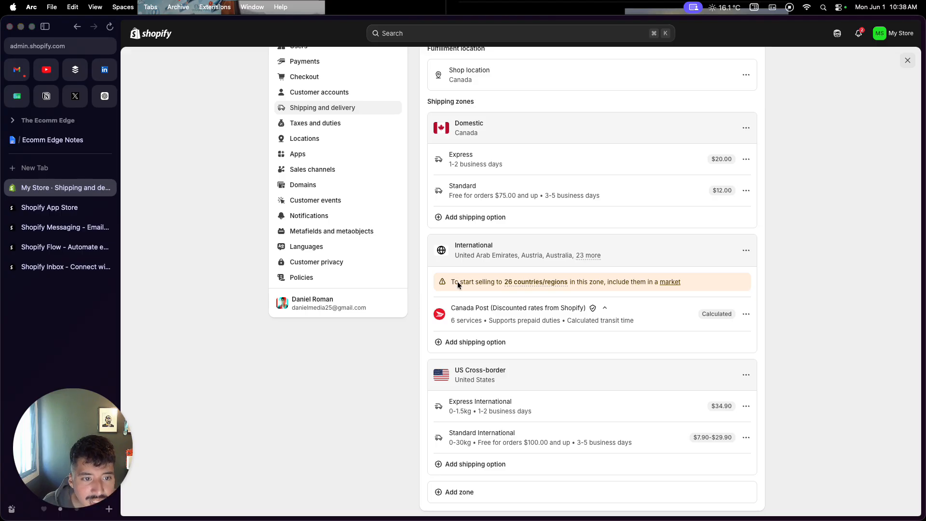
View the store's Domains settings, and leave the settings for the admin Home page.
click(344, 188)
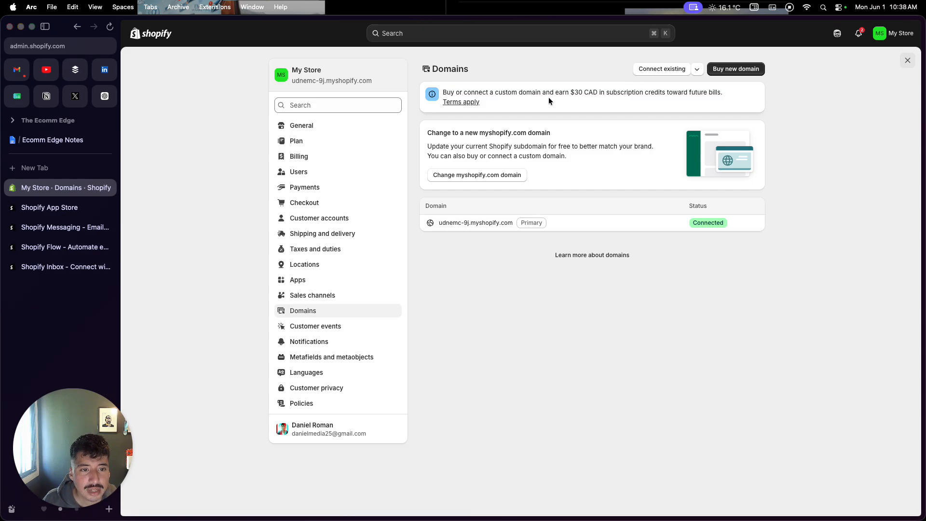
click(907, 60)
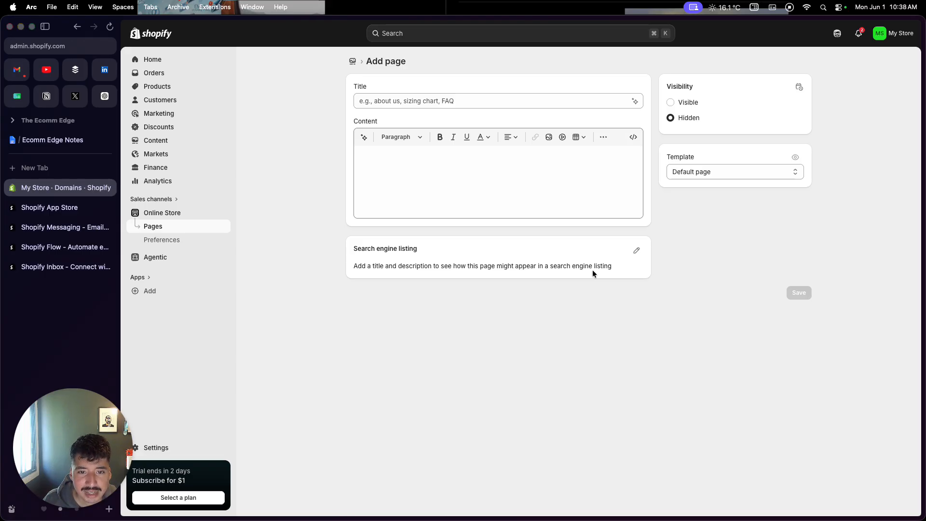
click(164, 60)
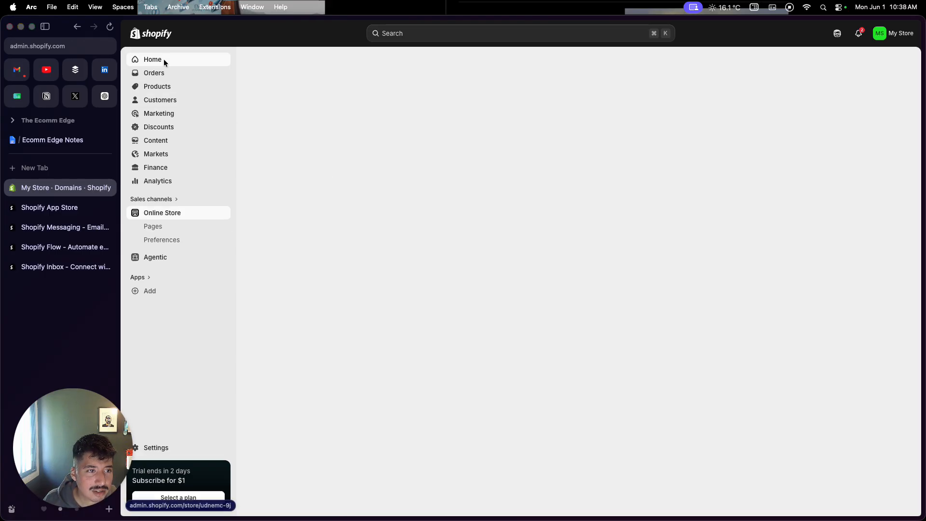